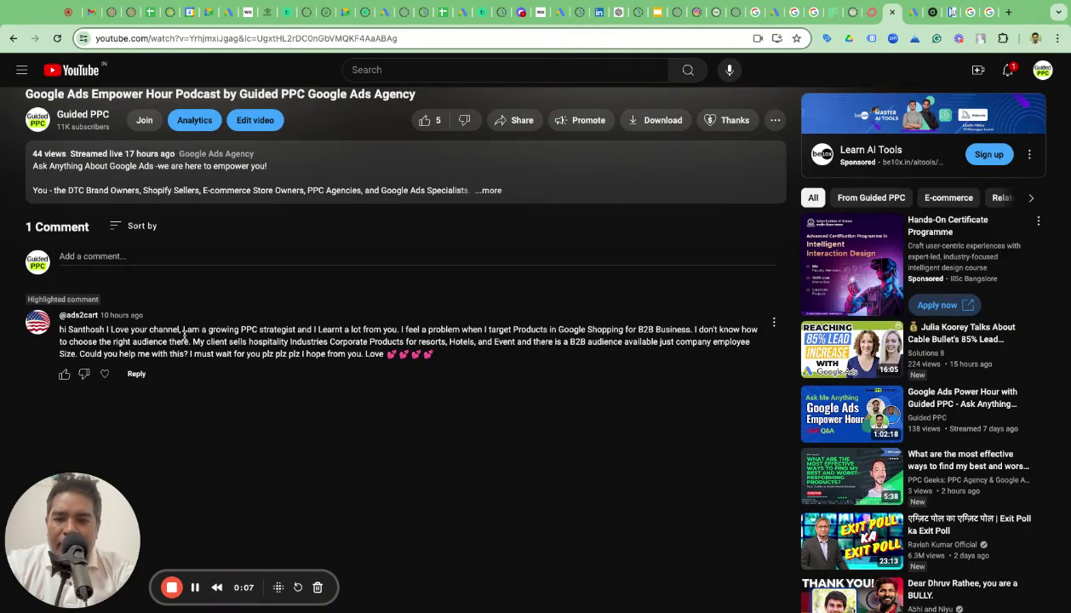
Select the viewer comment, then pick out the word 'channel' in it
triple_click(102, 327)
left_click(162, 330)
double_click(162, 330)
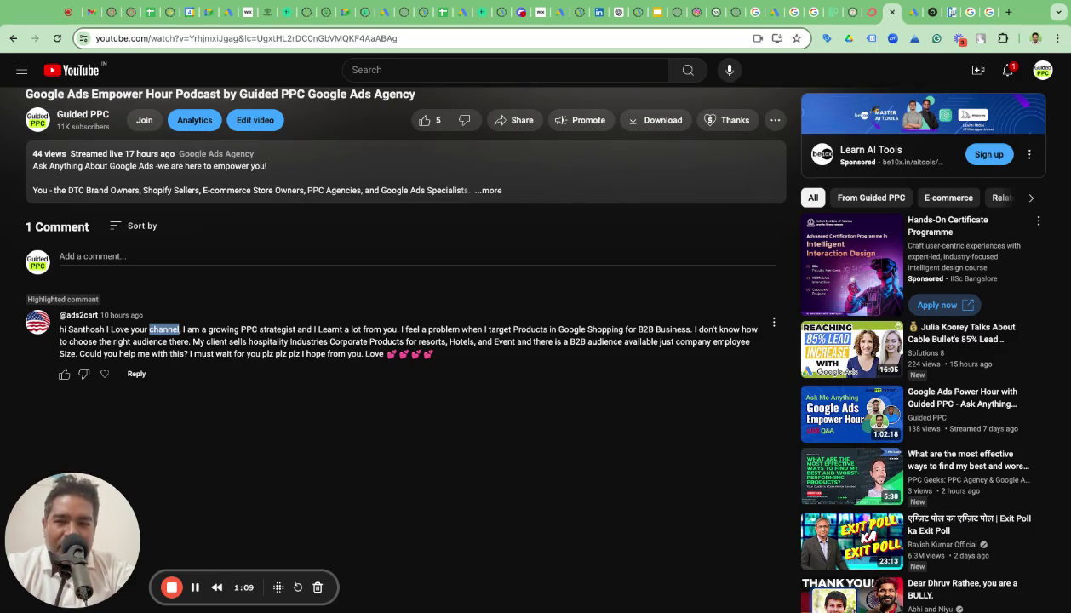
Bring up the Merchant Center B2B advertising best-practices article and highlight its title
left_click(953, 13)
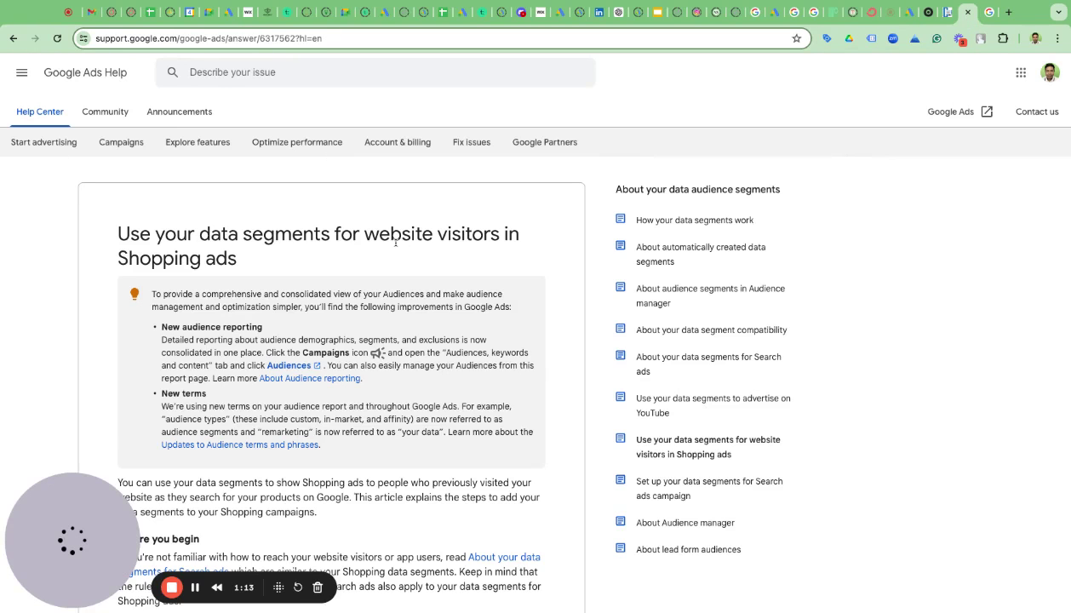
key("ctrl+Tab")
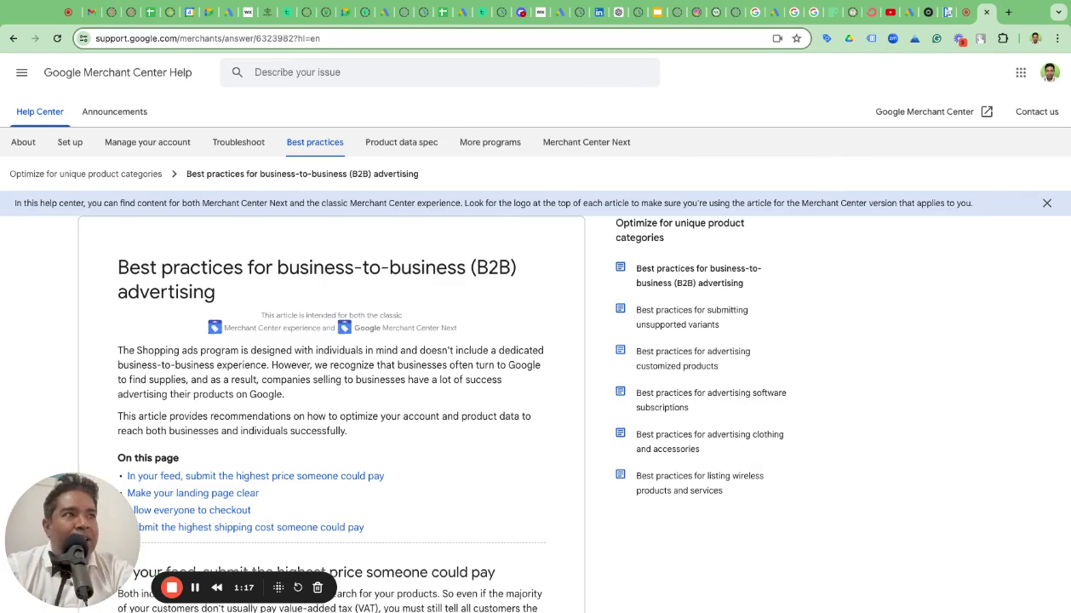
triple_click(143, 271)
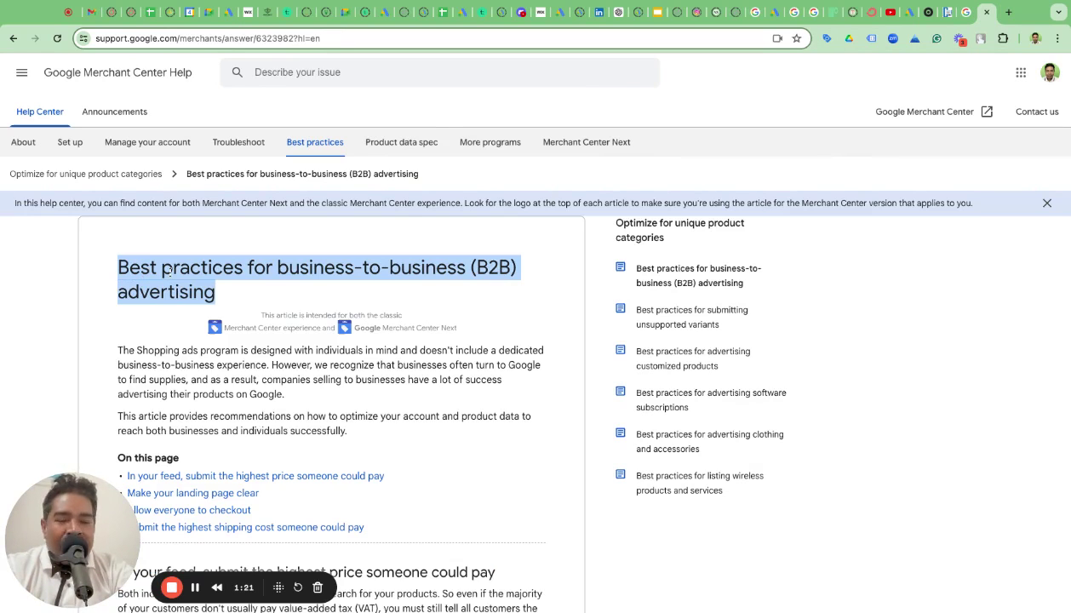
left_click(186, 369)
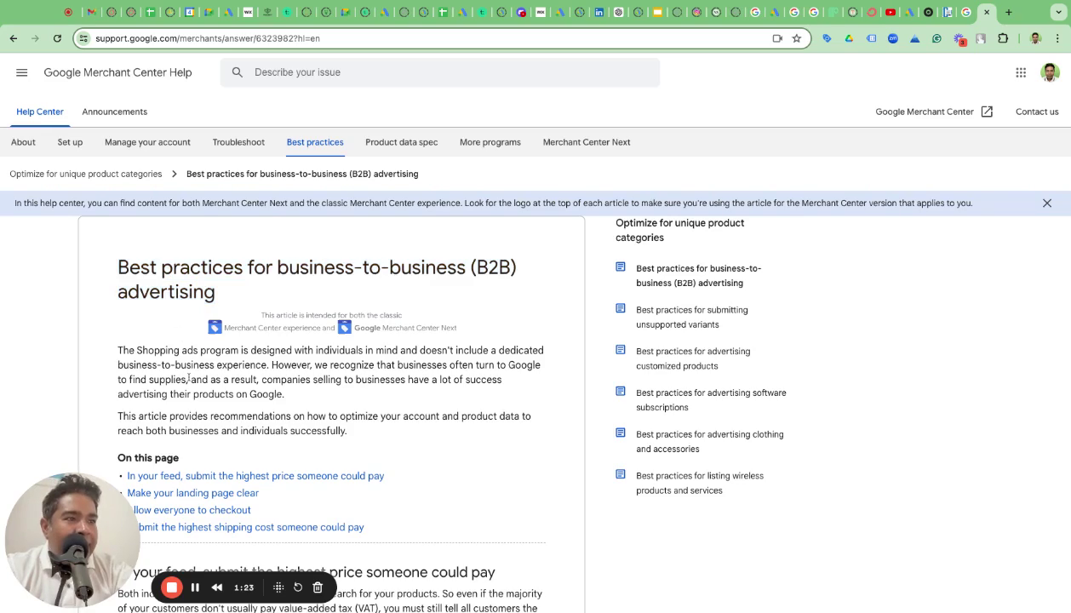
Read through the article's price and landing-page advice, highlighting the unit price bullet
scroll(186, 372, "down", 3)
scroll(188, 375, "down", 1)
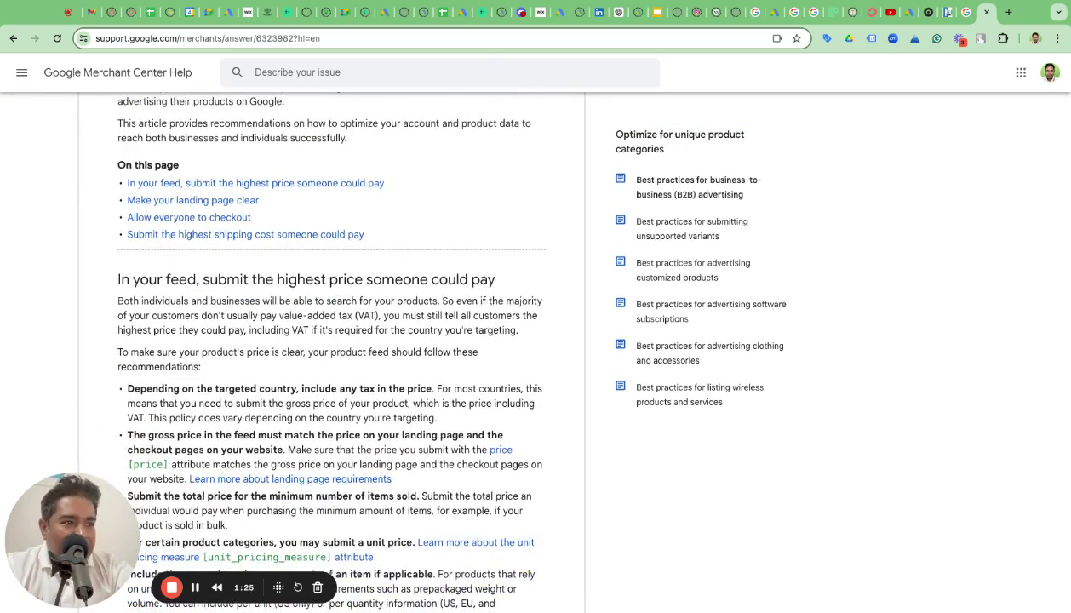
scroll(189, 376, "down", 1)
scroll(189, 376, "down", 1)
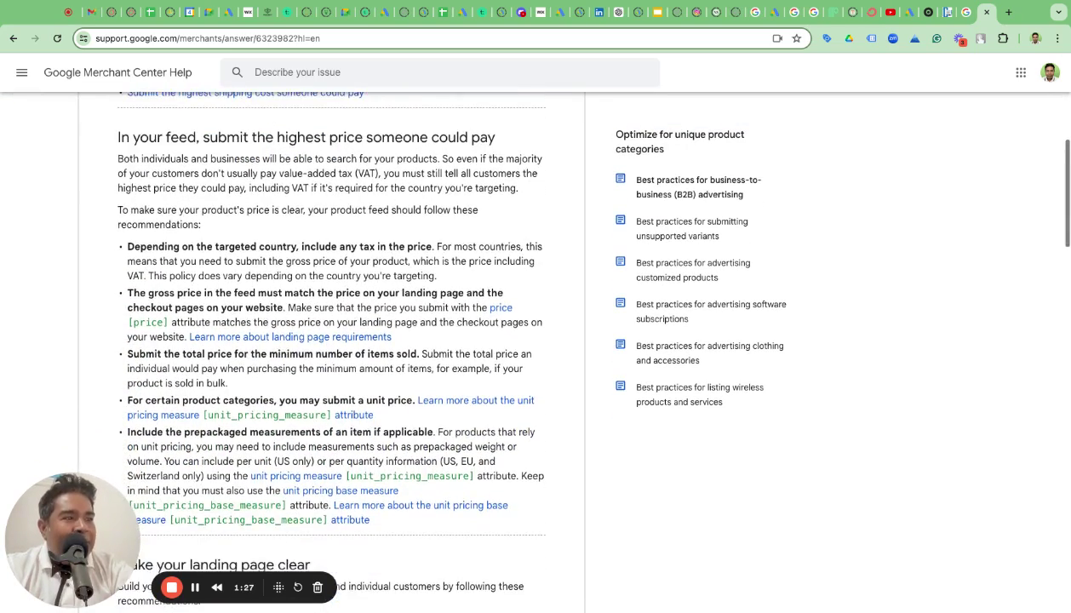
triple_click(193, 398)
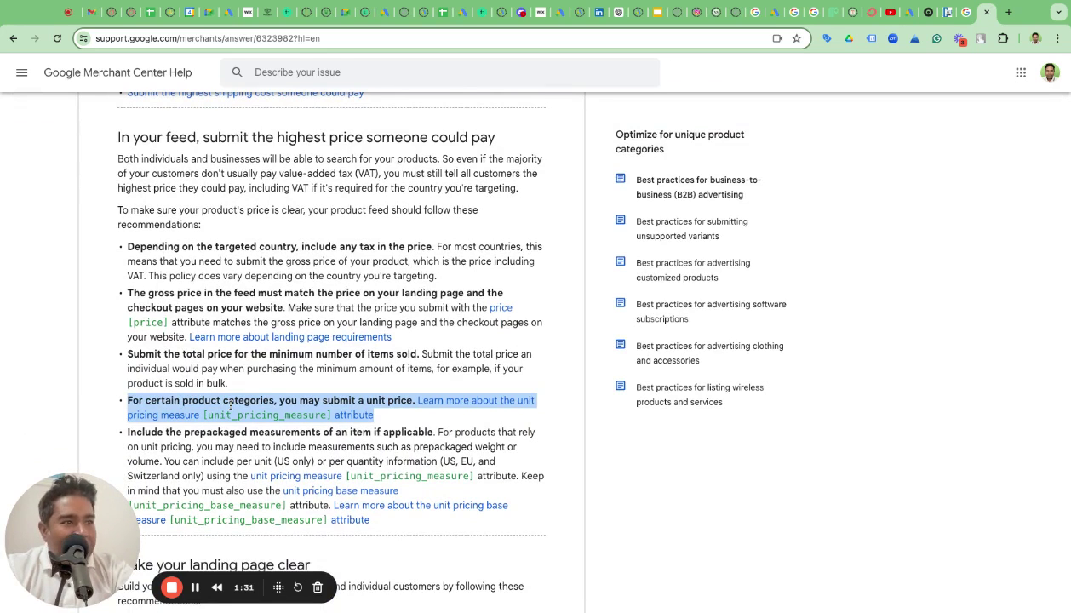
scroll(332, 350, "down", 4)
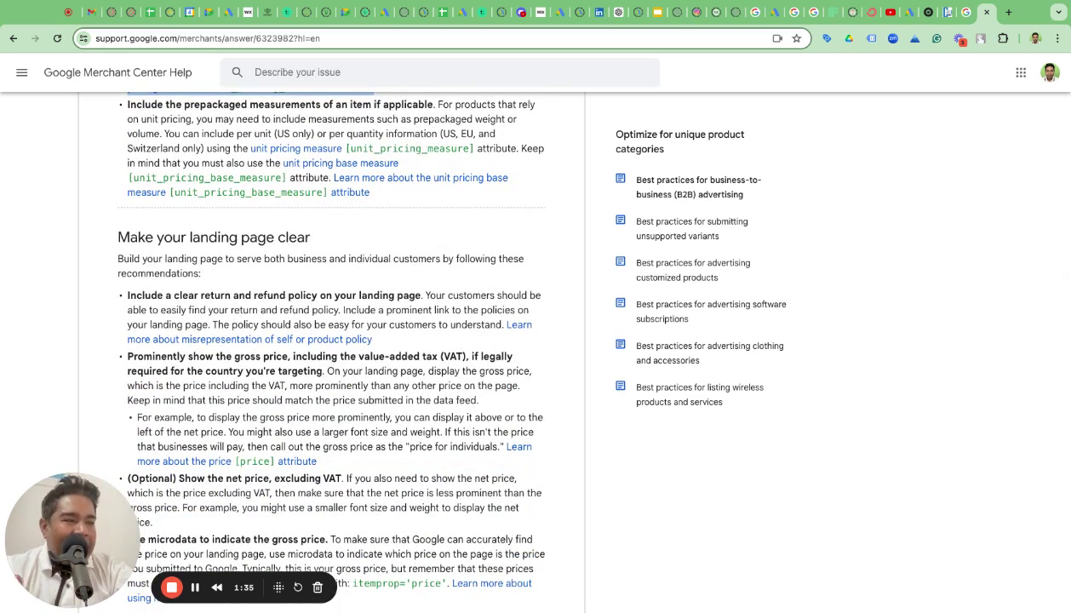
scroll(332, 349, "down", 4)
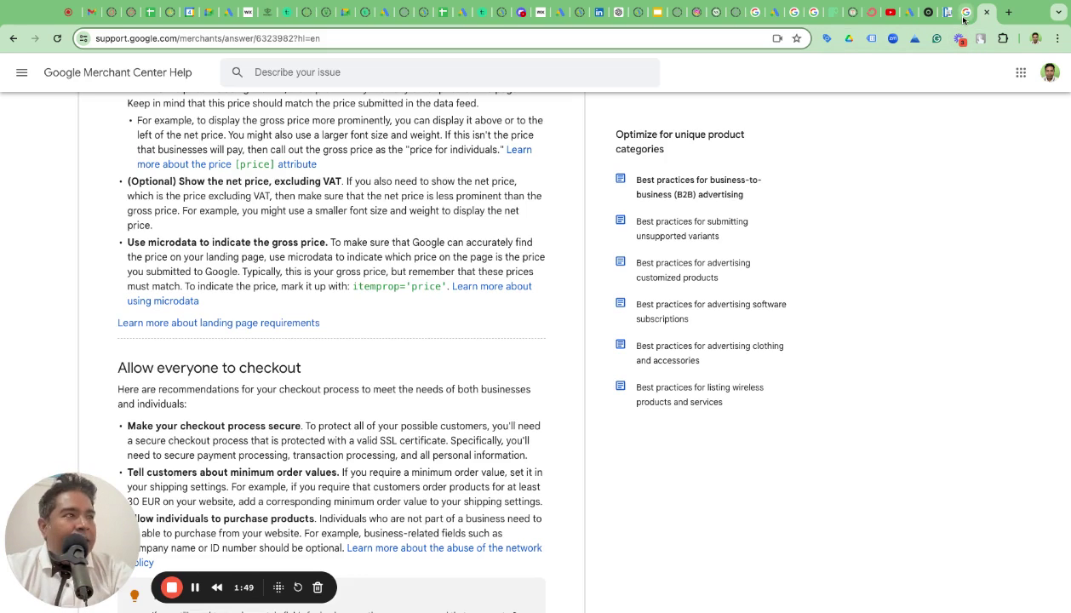
Return to the 'Use your data segments' article and mark its title and New audience reporting heading
key("ctrl+Page_Up")
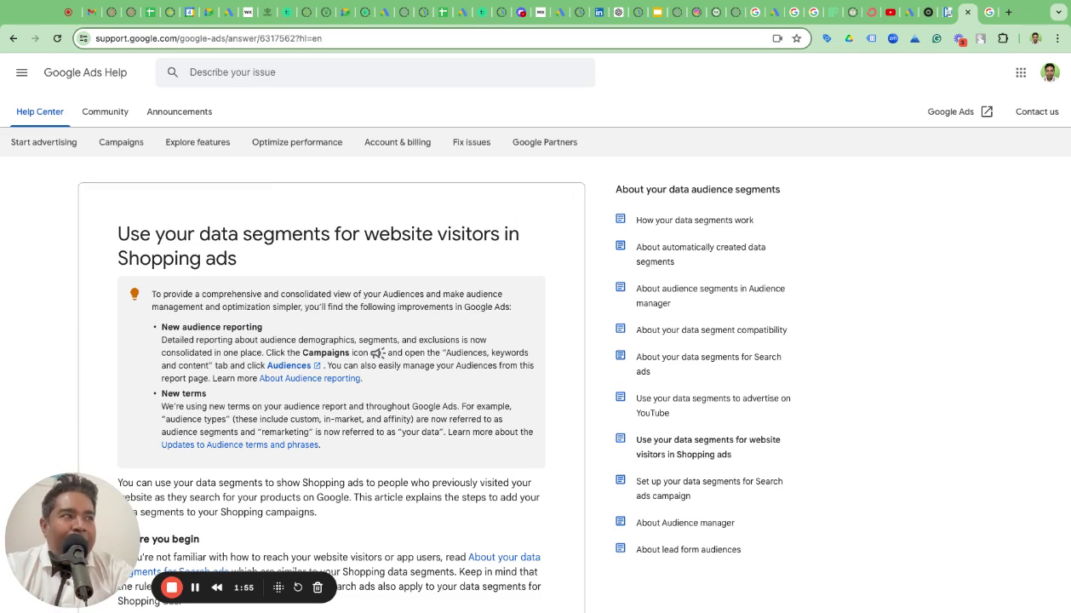
scroll(332, 383, "down", 3)
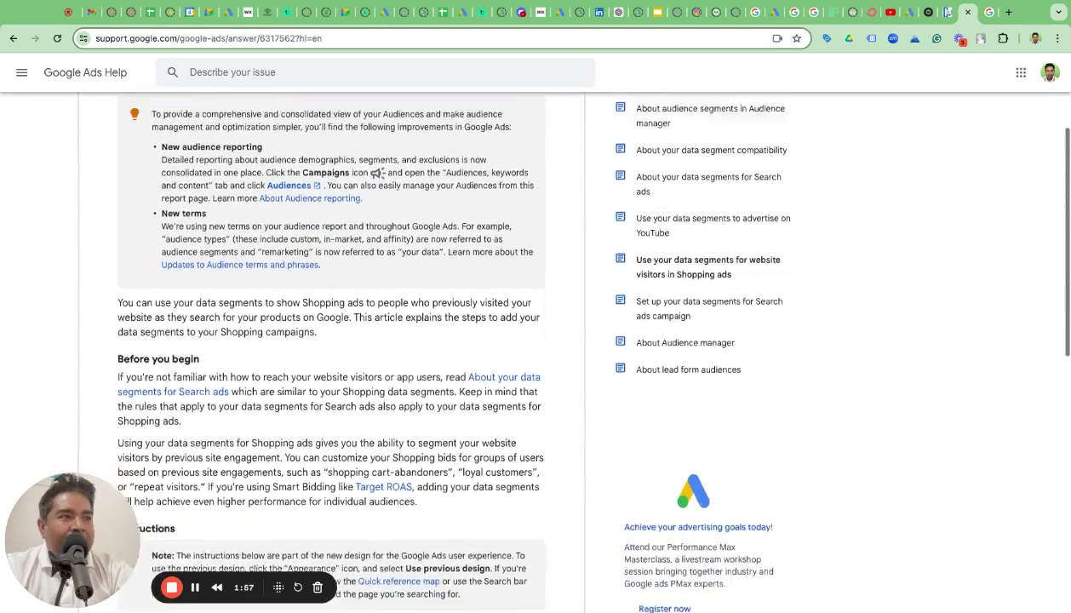
scroll(332, 383, "up", 2)
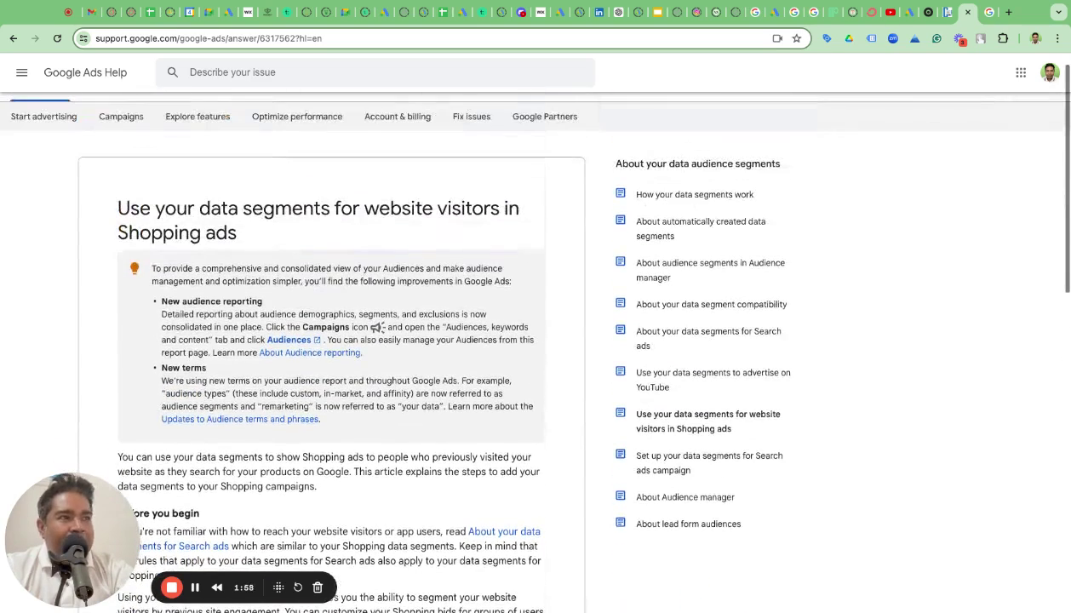
triple_click(249, 213)
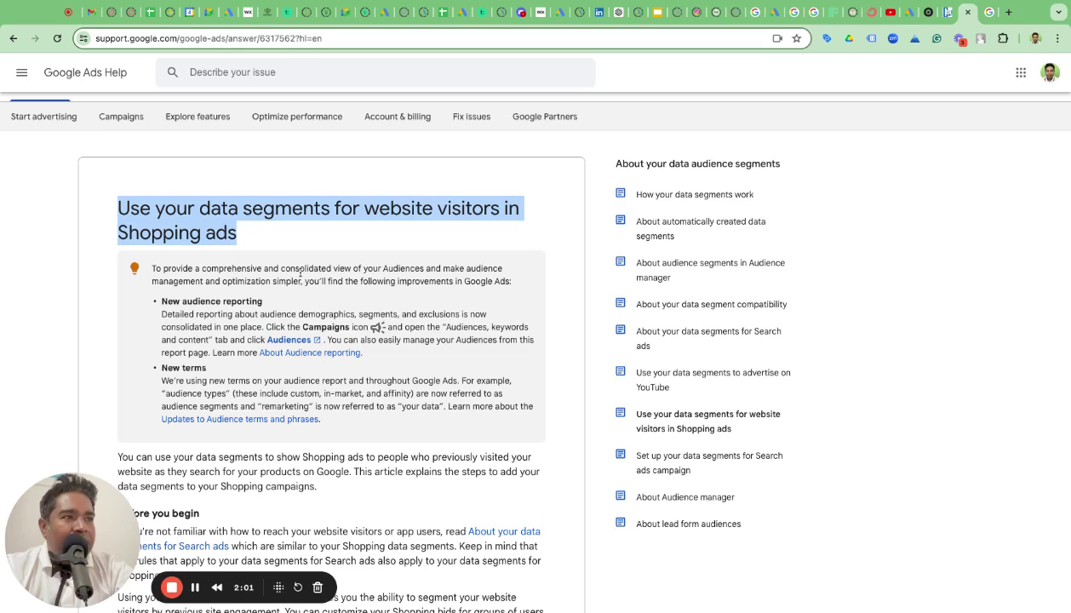
left_click_drag(162, 301, 264, 300)
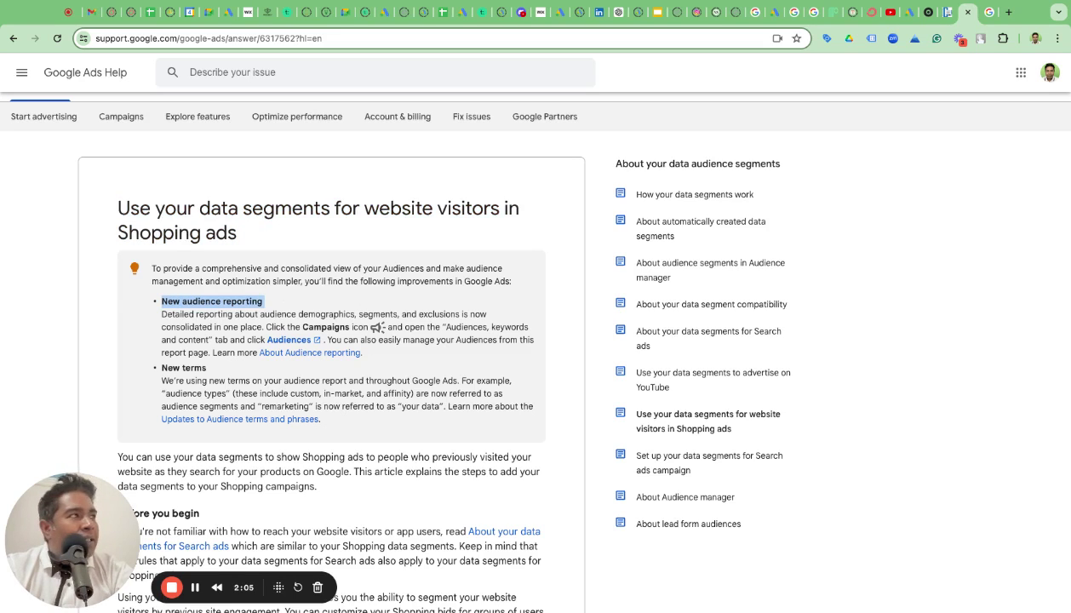
Open the US SHOPPING - NV/Trail campaign from the all-campaigns table
left_click(901, 12)
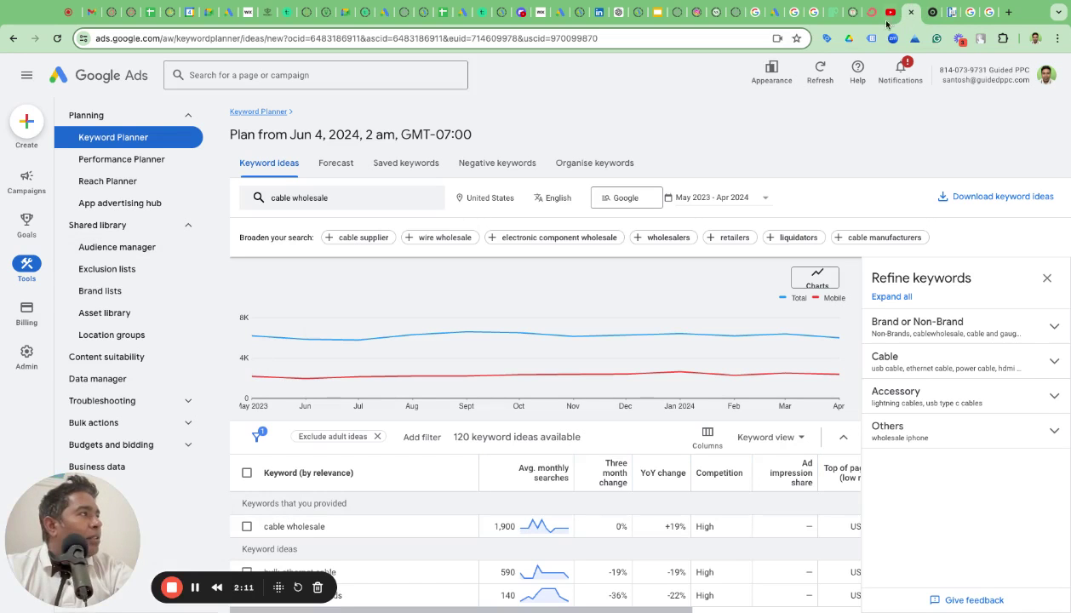
left_click(26, 179)
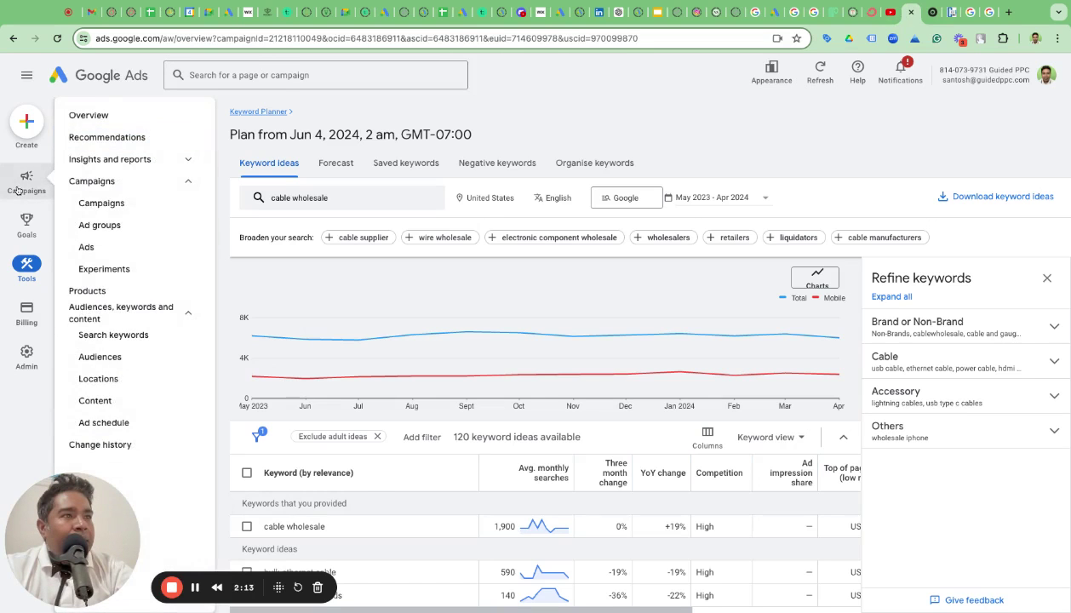
left_click(115, 207)
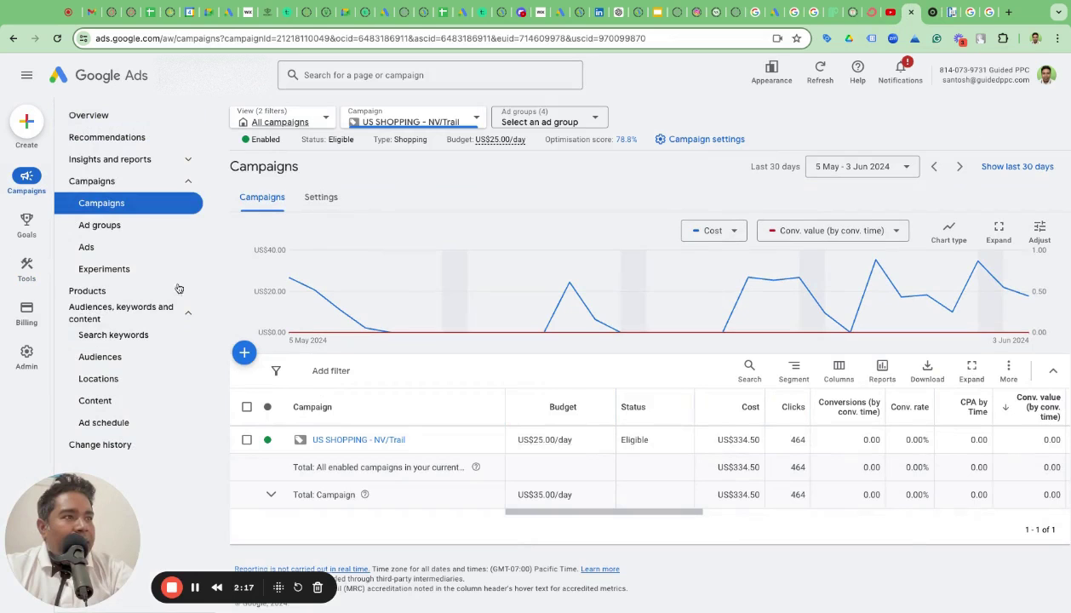
left_click(266, 124)
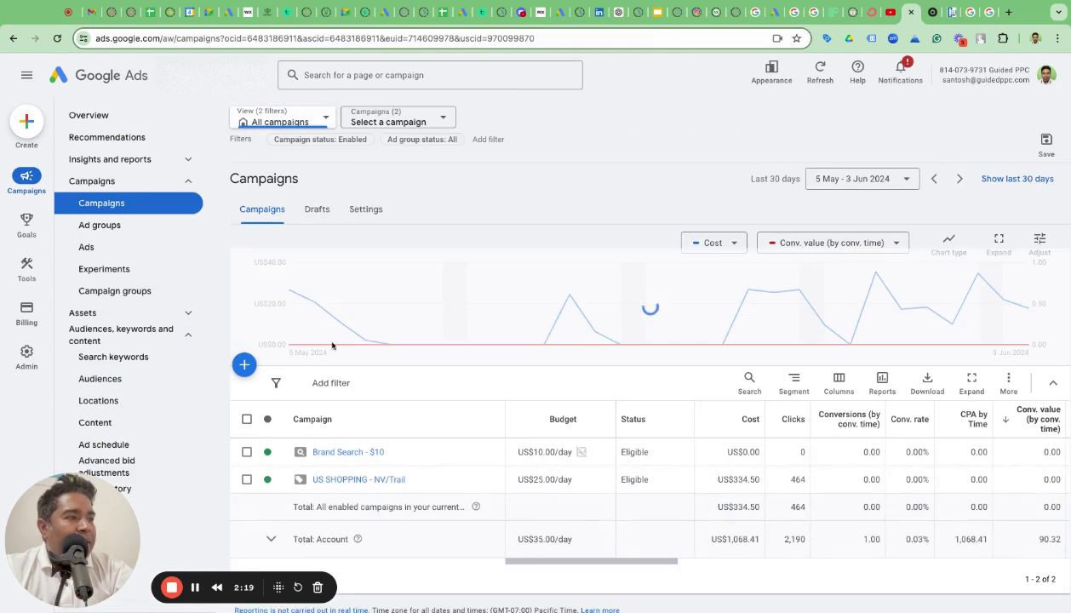
left_click(339, 480)
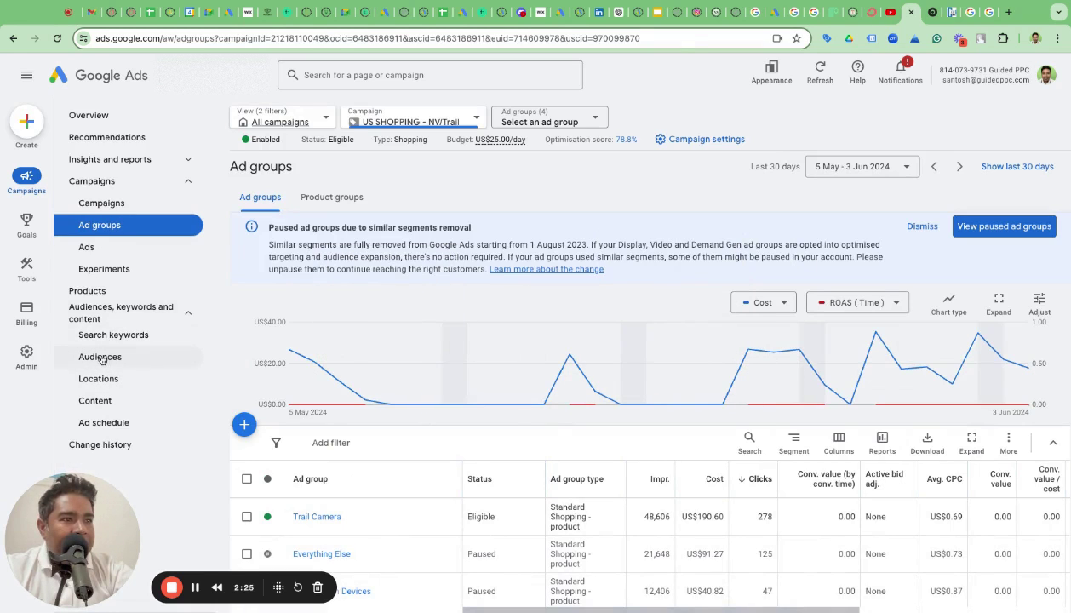
Go to the campaign's audience segments and bring up the Campaign / Ad group edit choices
left_click(100, 357)
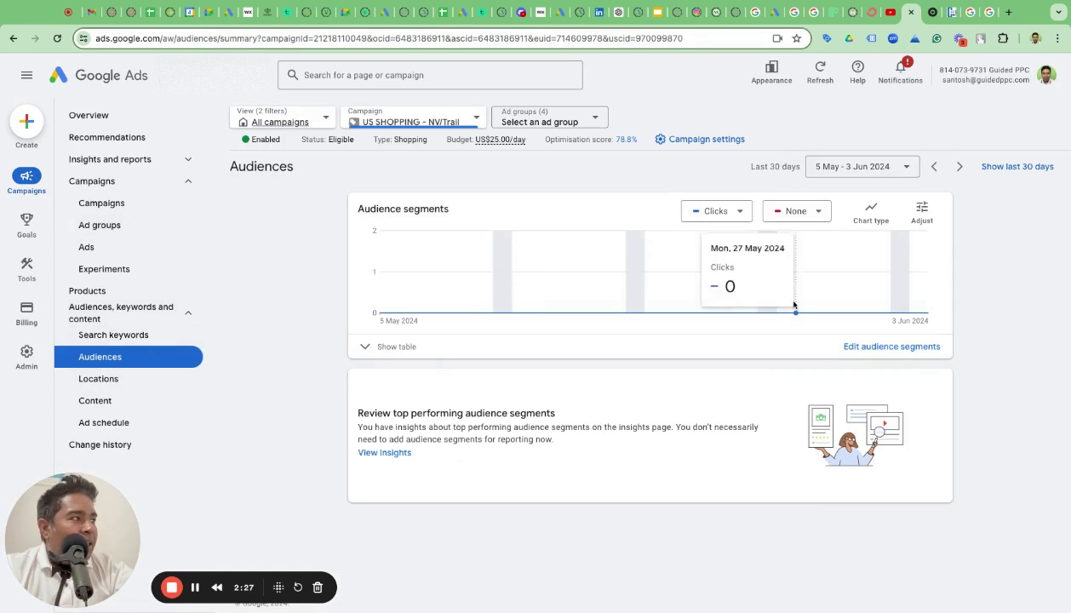
left_click(381, 347)
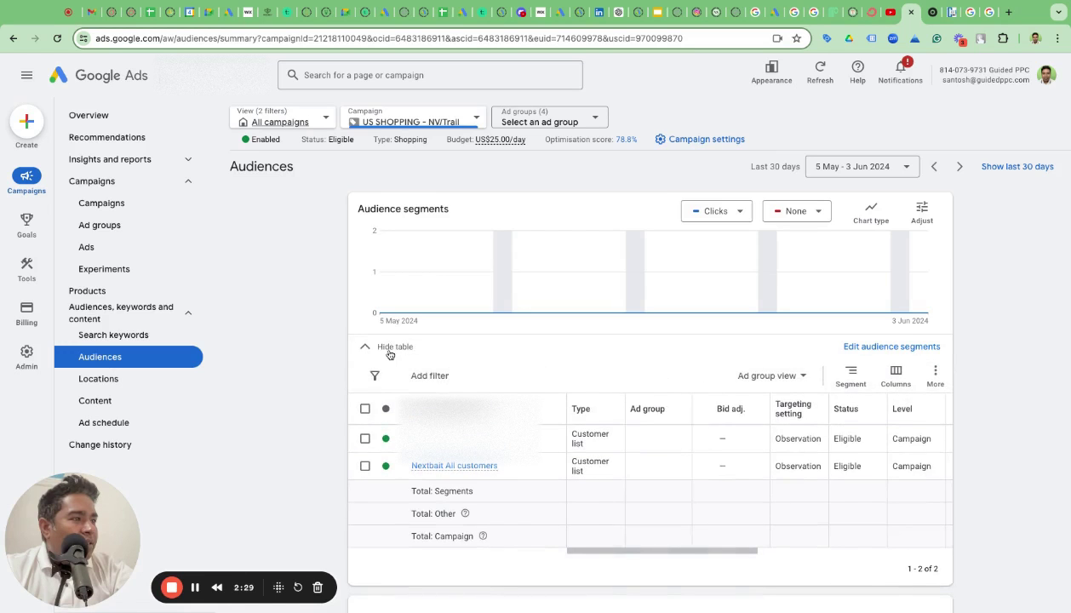
left_click(392, 347)
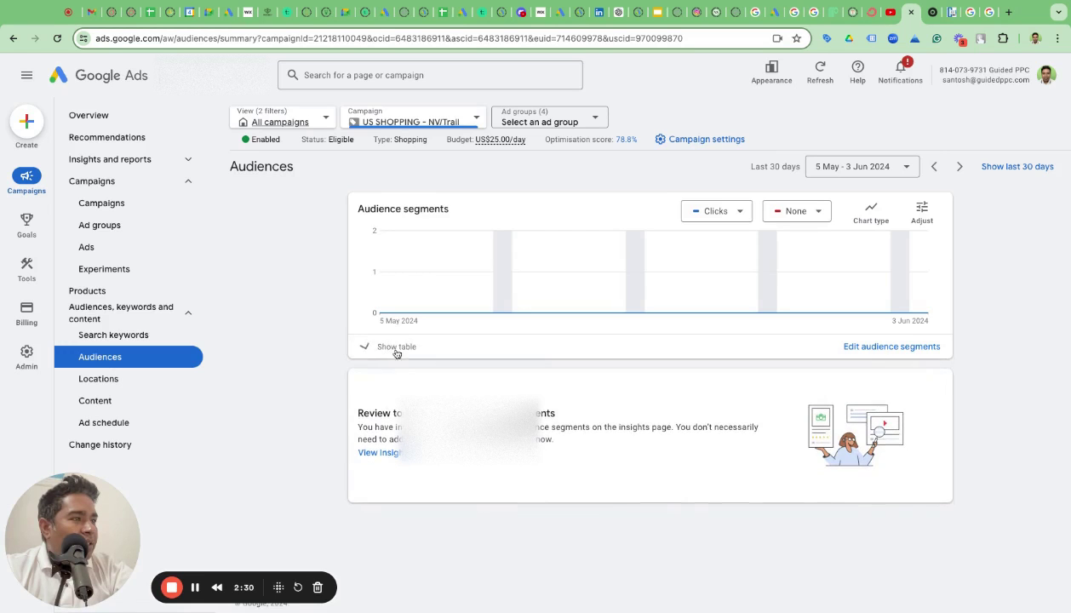
left_click(865, 348)
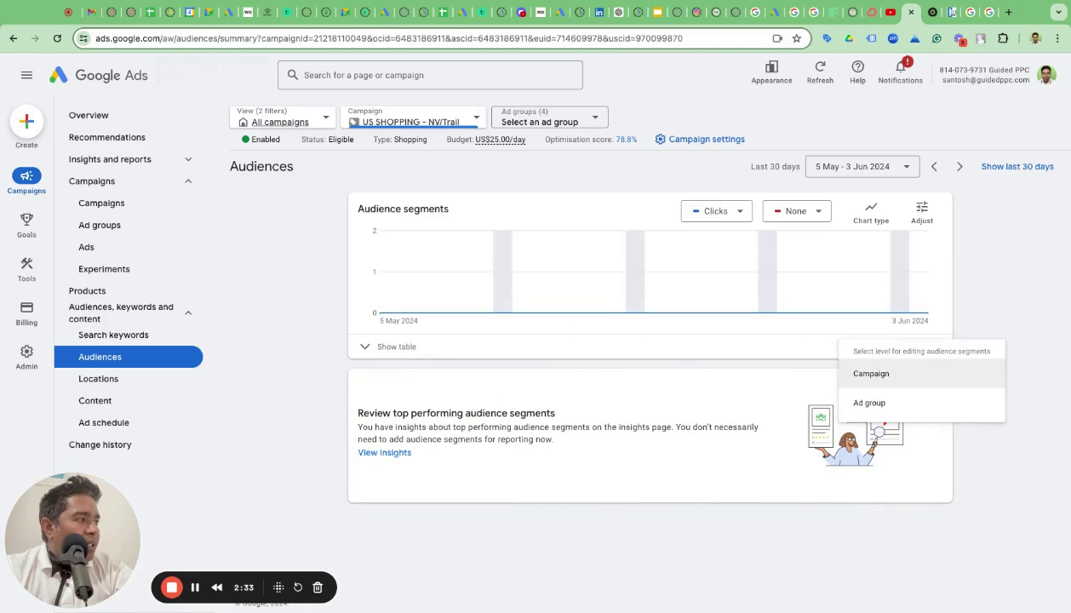
Edit audience segments at the Campaign level and show the Browse categories
left_click(865, 375)
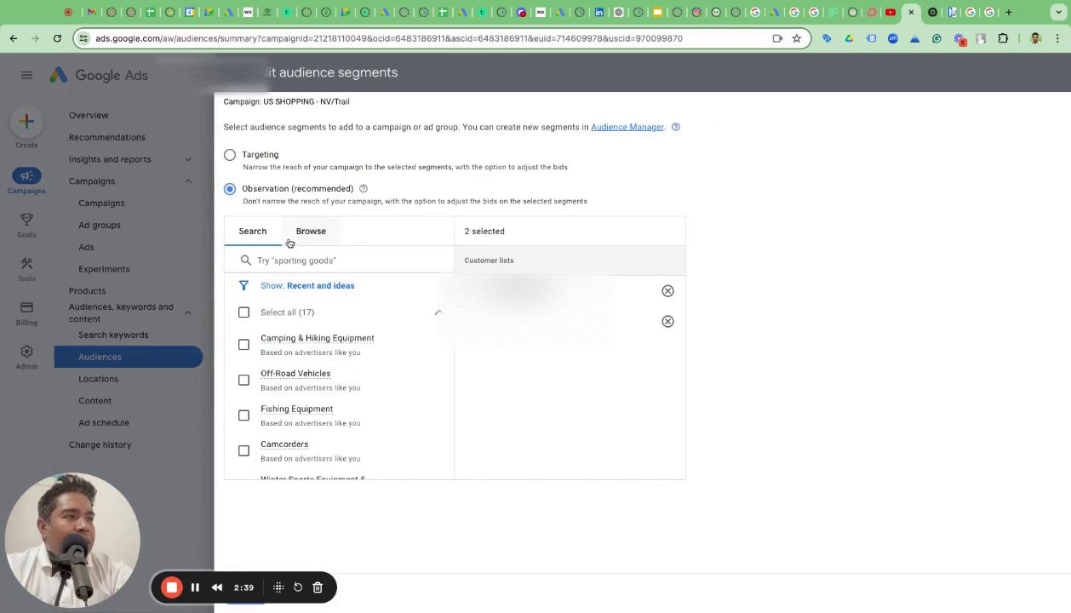
left_click(305, 233)
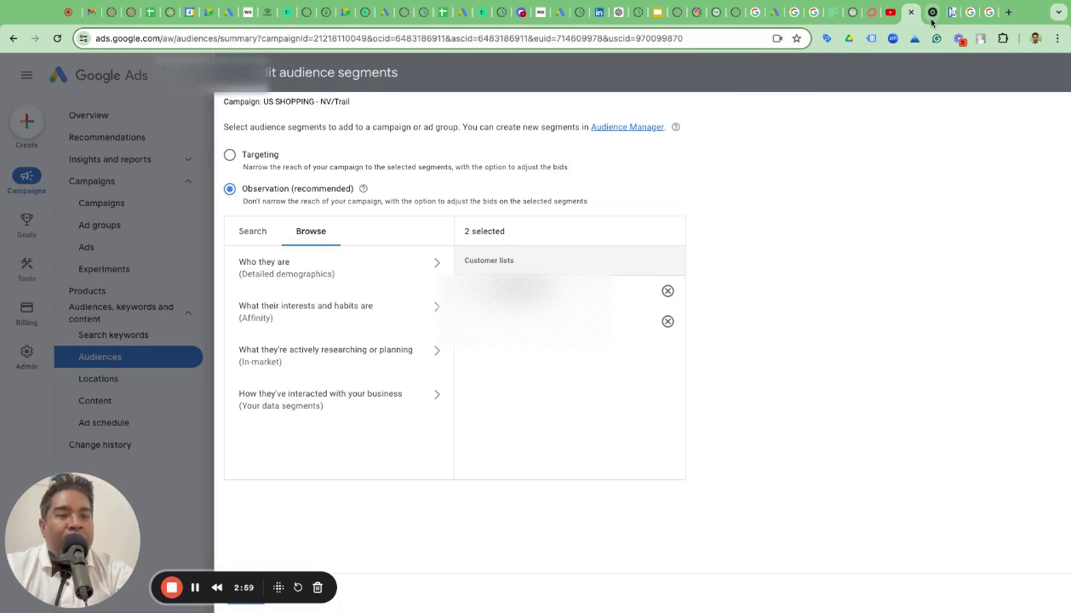
Open the CableWholesale headphones listing and highlight the first product's quantity discount tiers
left_click(932, 15)
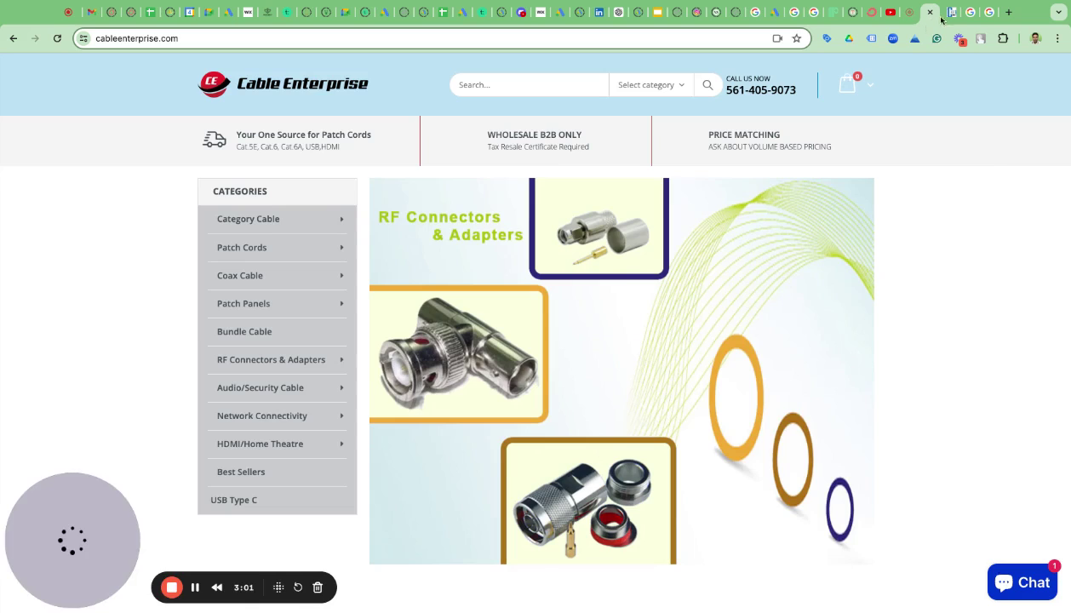
left_click(947, 15)
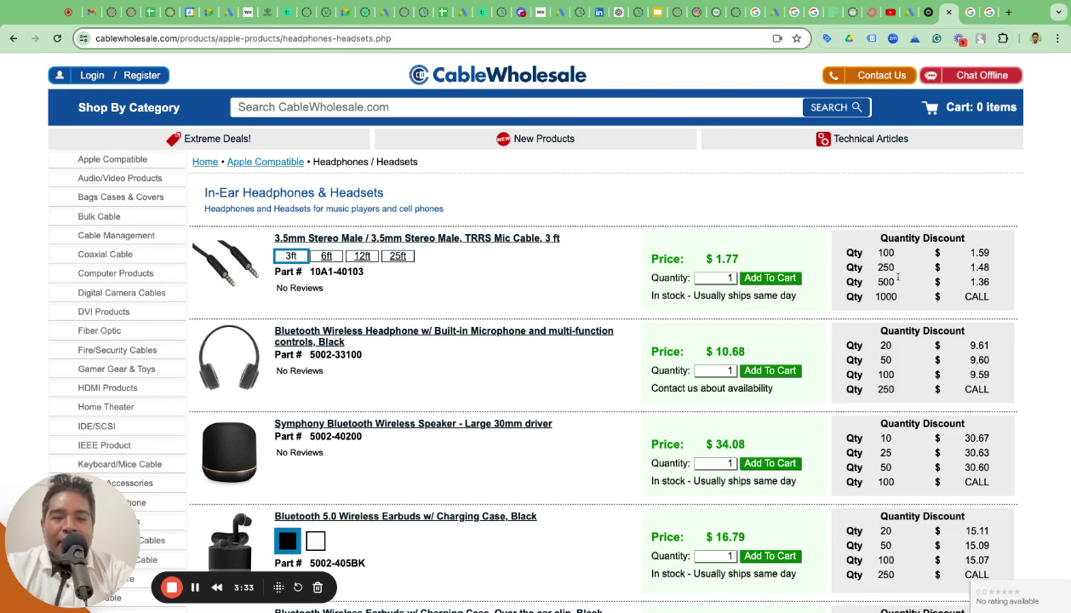
left_click(723, 280)
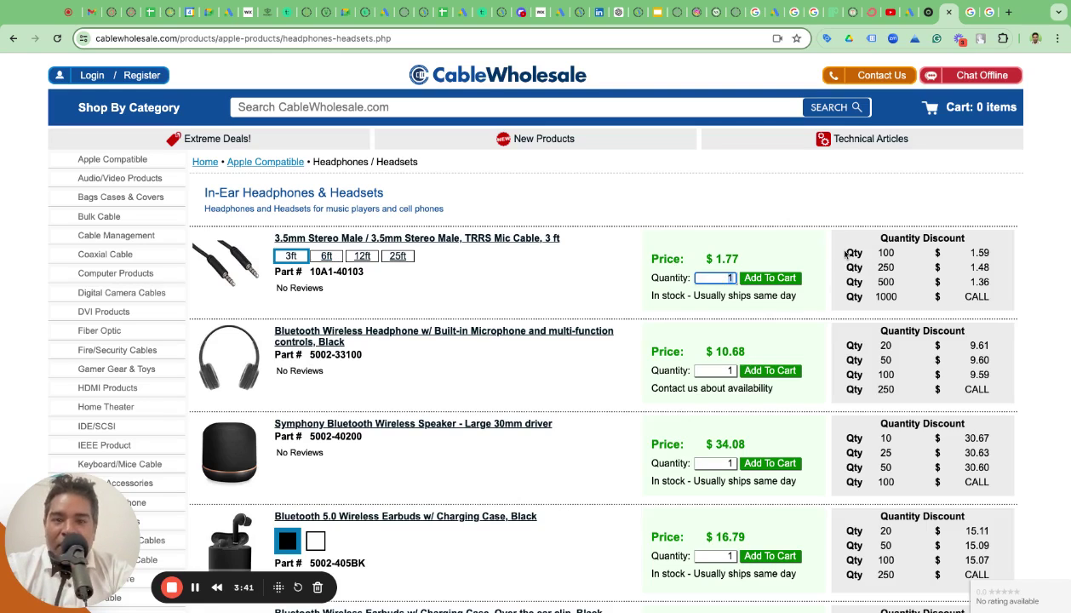
left_click_drag(847, 252, 990, 297)
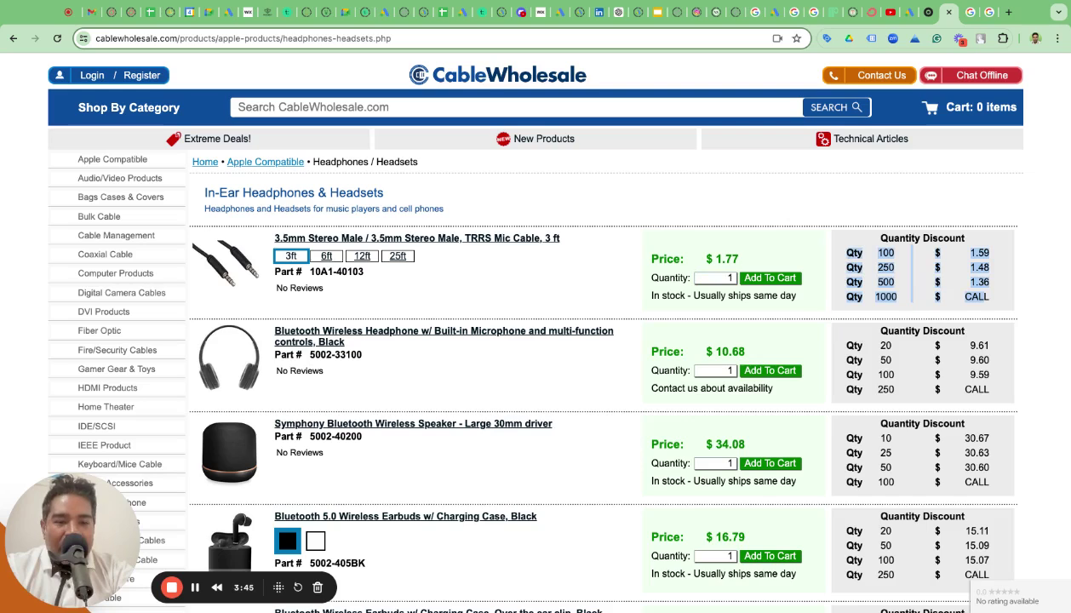
left_click(740, 283)
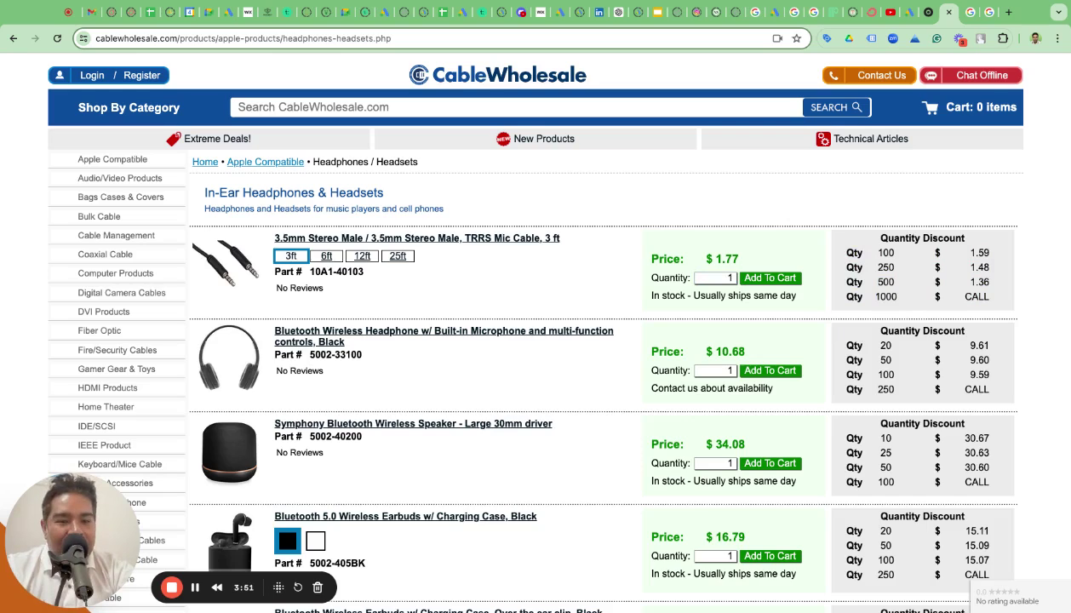
Enter 100 as the quantity for the 3ft 3.5mm TRRS Mic Cable
left_click(714, 278)
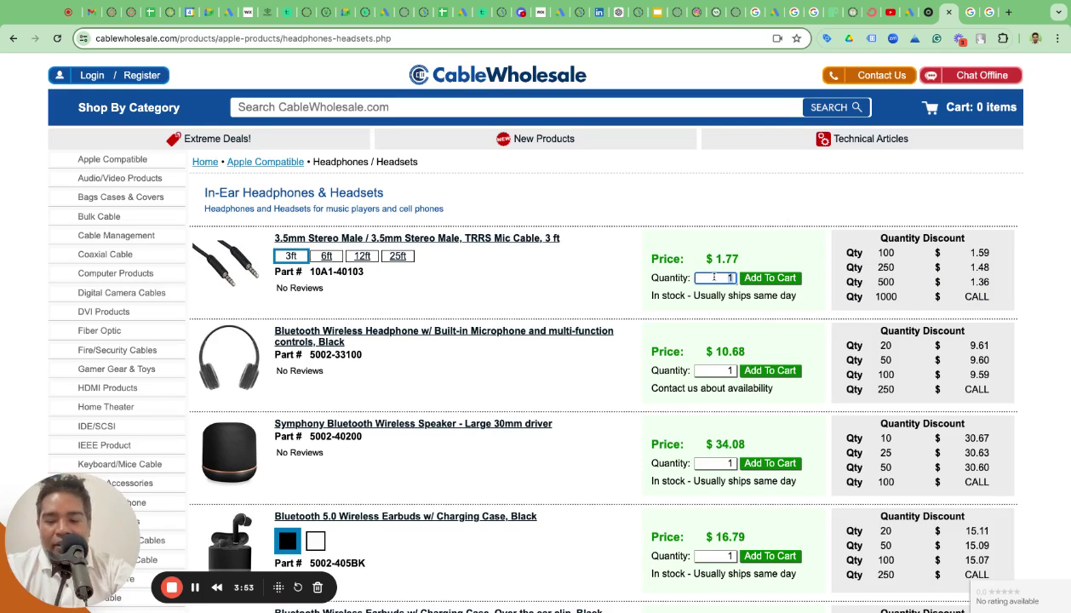
type("100")
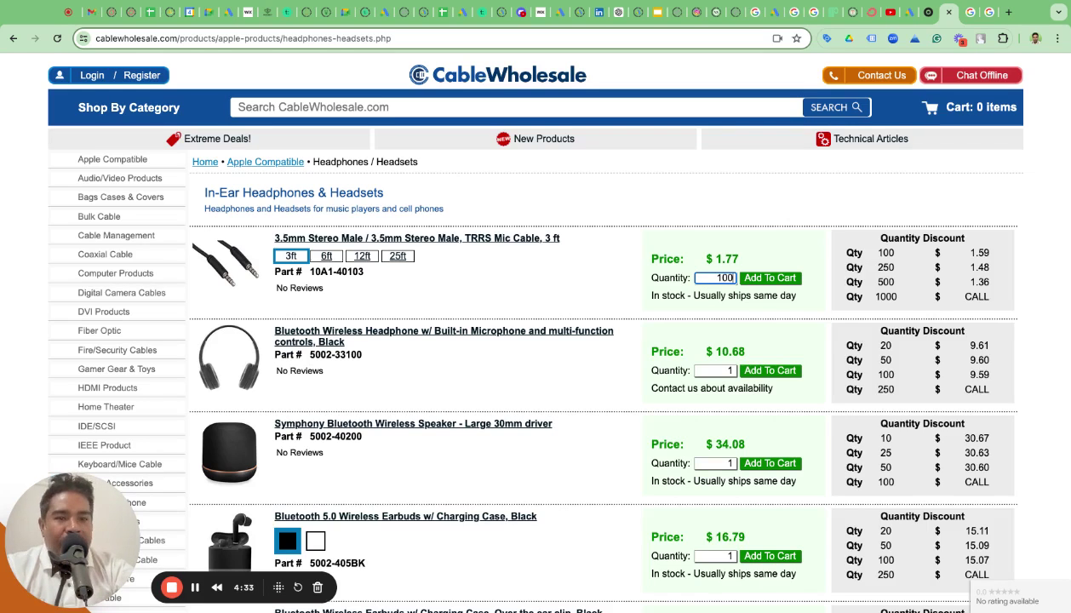
Open the Cat6 boot patch cord from Featured Items and compare sizes 10, 100 and 150 ($16.50)
left_click(928, 12)
scroll(507, 316, "down", 5)
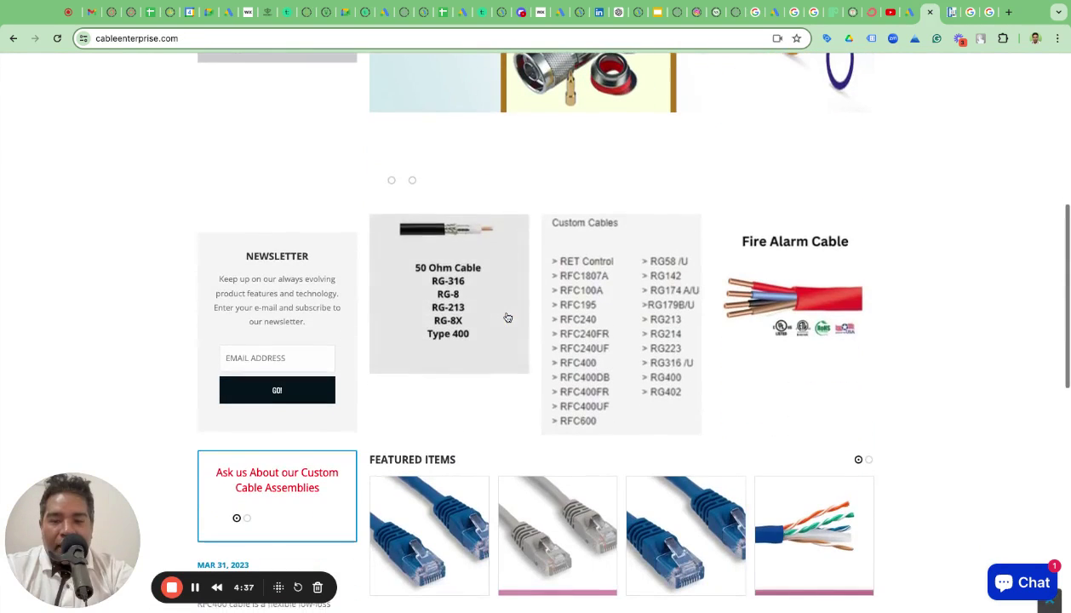
scroll(334, 312, "down", 1)
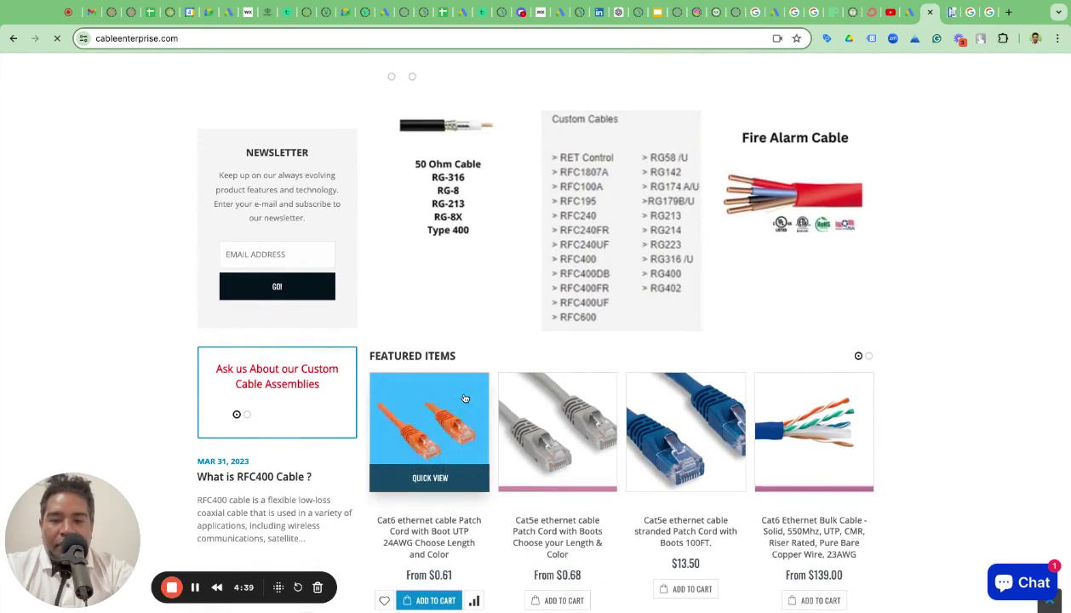
left_click(465, 398)
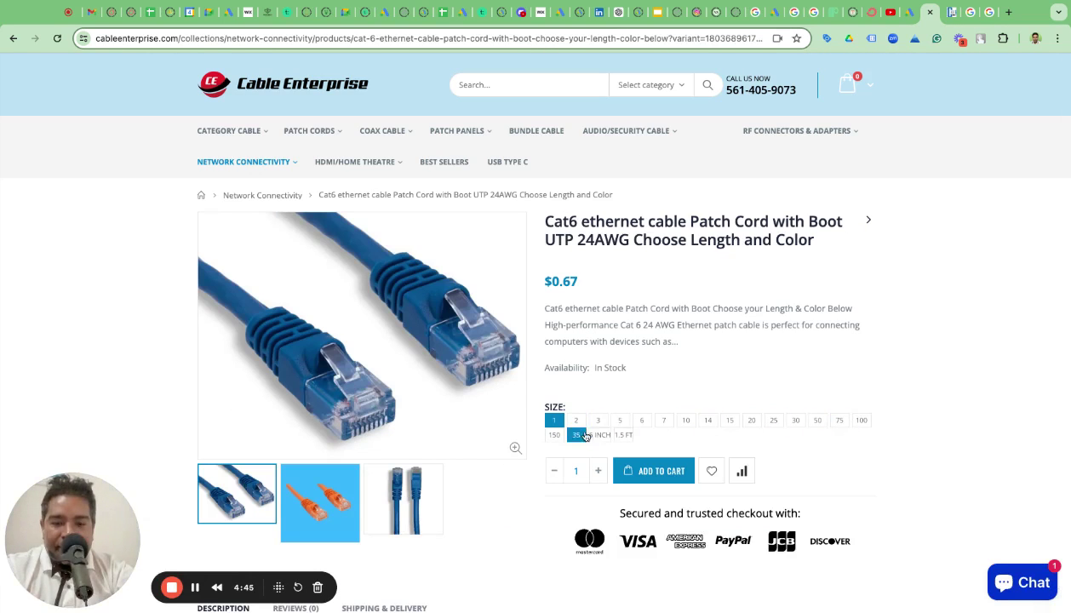
left_click(685, 421)
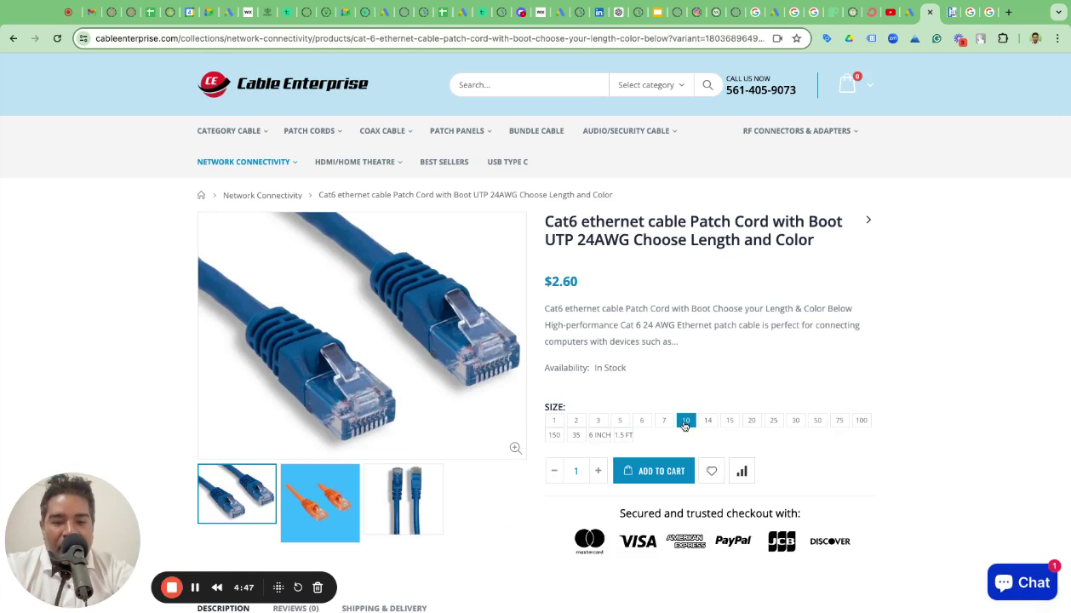
left_click(863, 423)
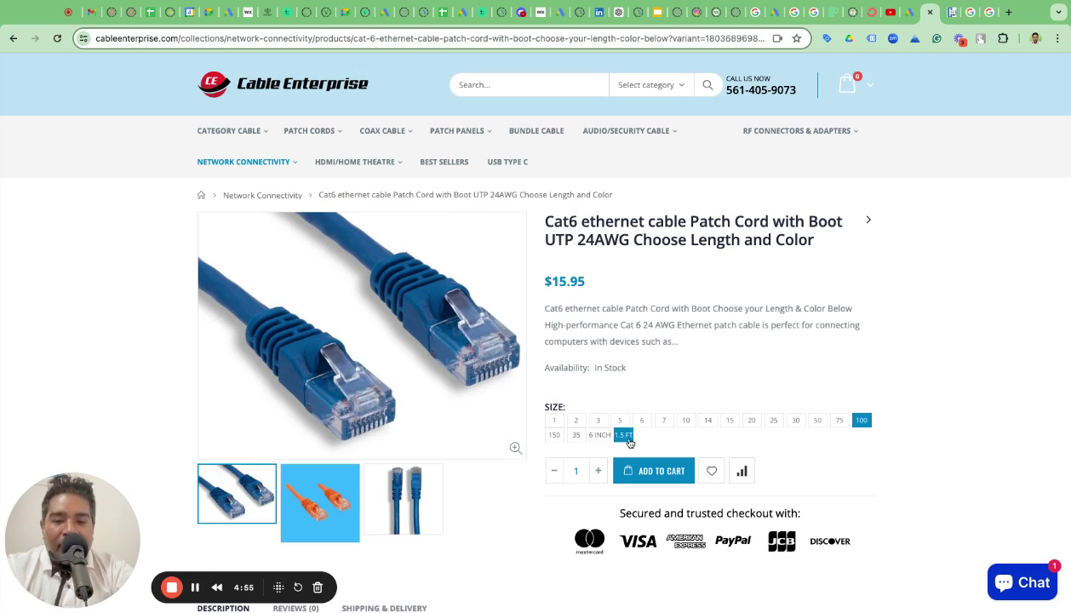
left_click(555, 436)
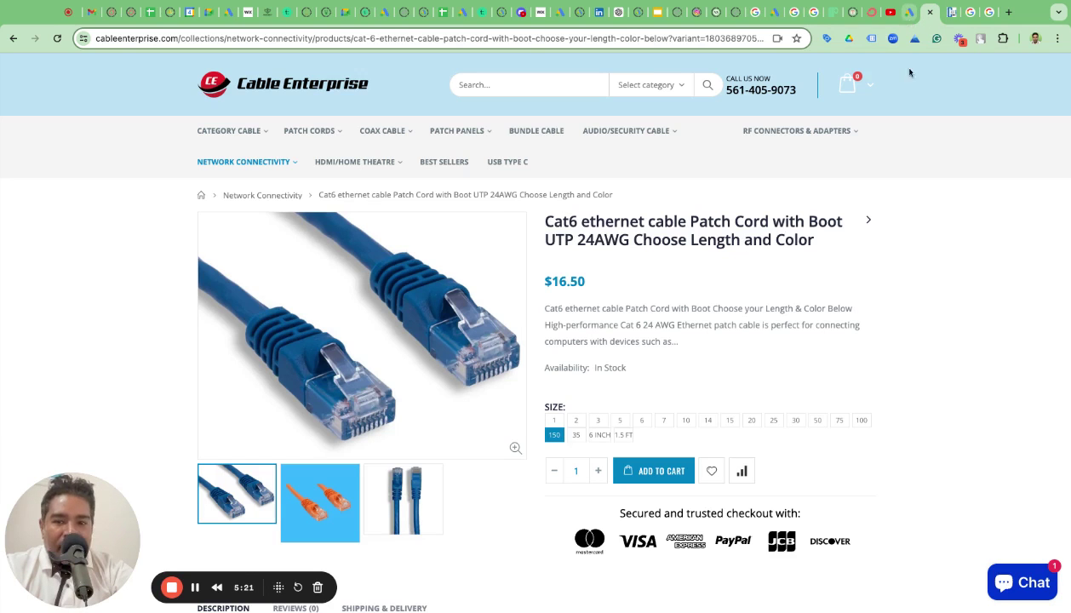
Back in the audience editor, search segments for 'cable wholesale'
left_click(951, 13)
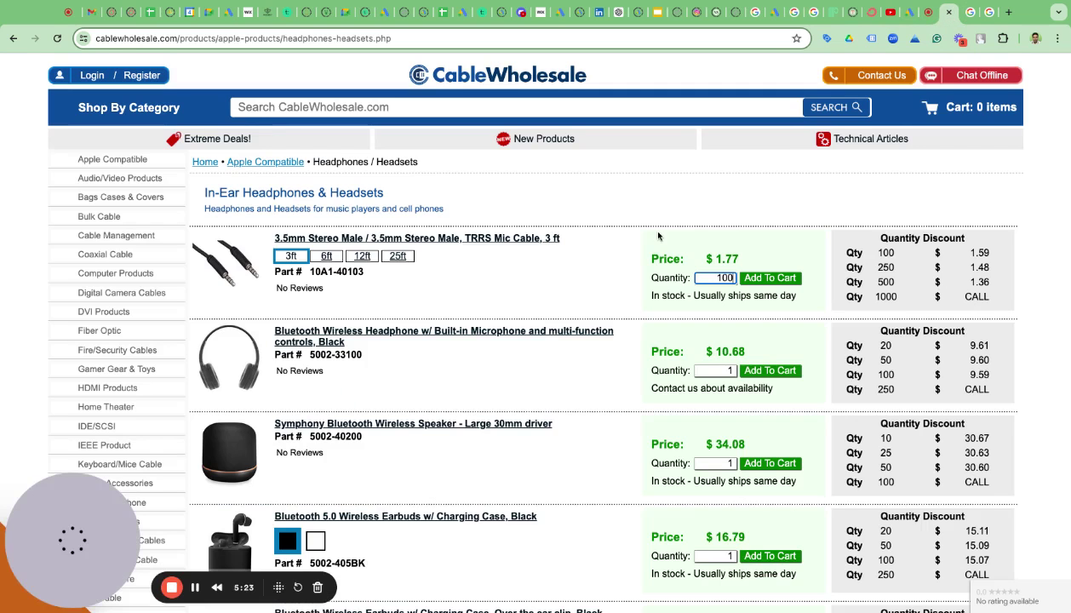
left_click(910, 12)
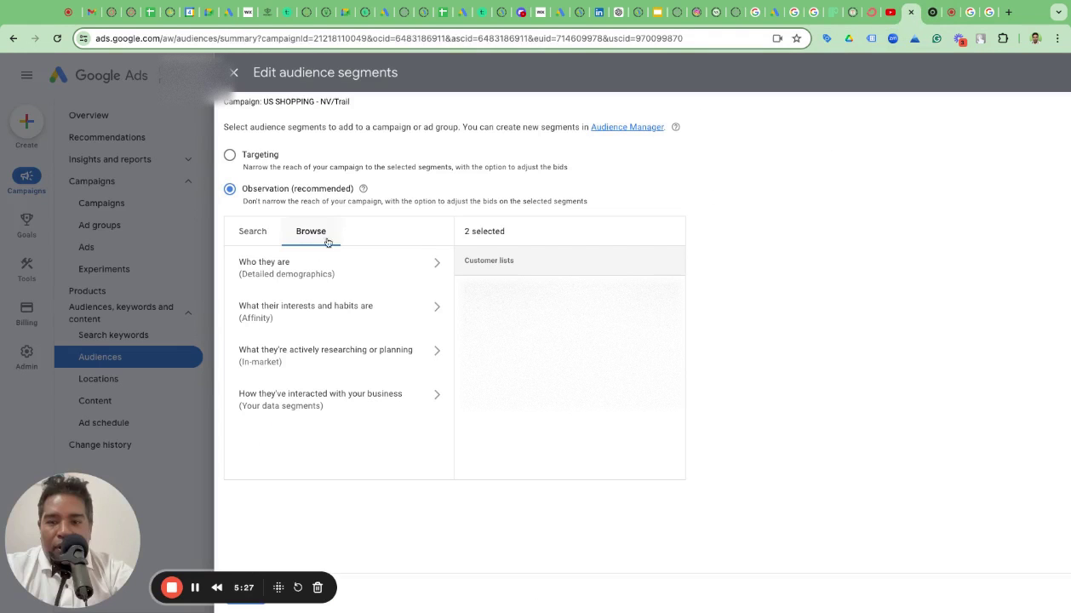
left_click(253, 232)
left_click(288, 261)
type("cable wholesale")
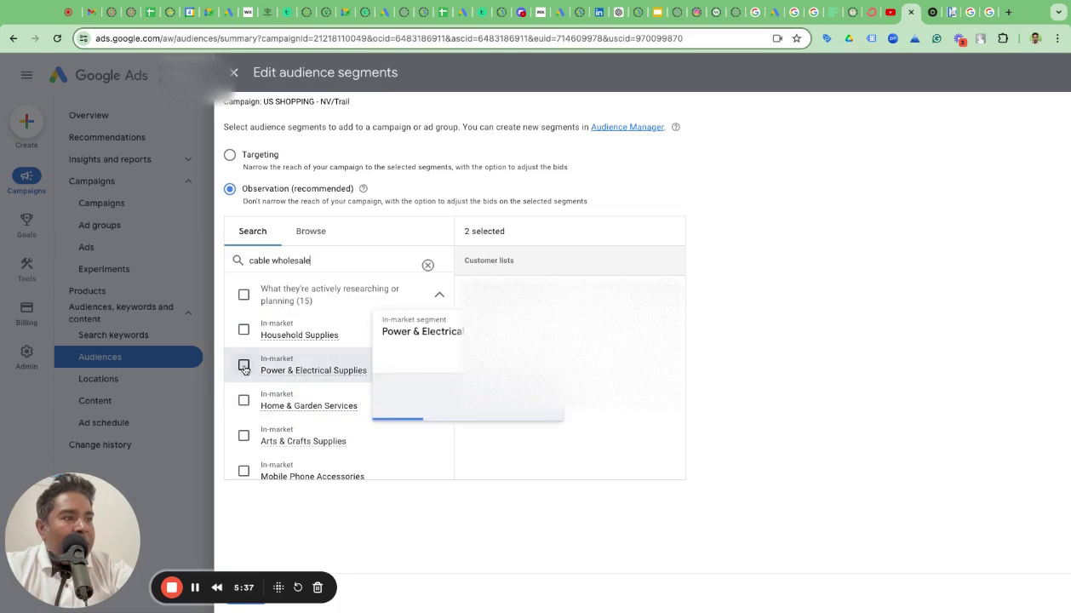
Add the in-market Power & Electrical Supplies segment and switch the setting to Targeting
left_click(317, 376)
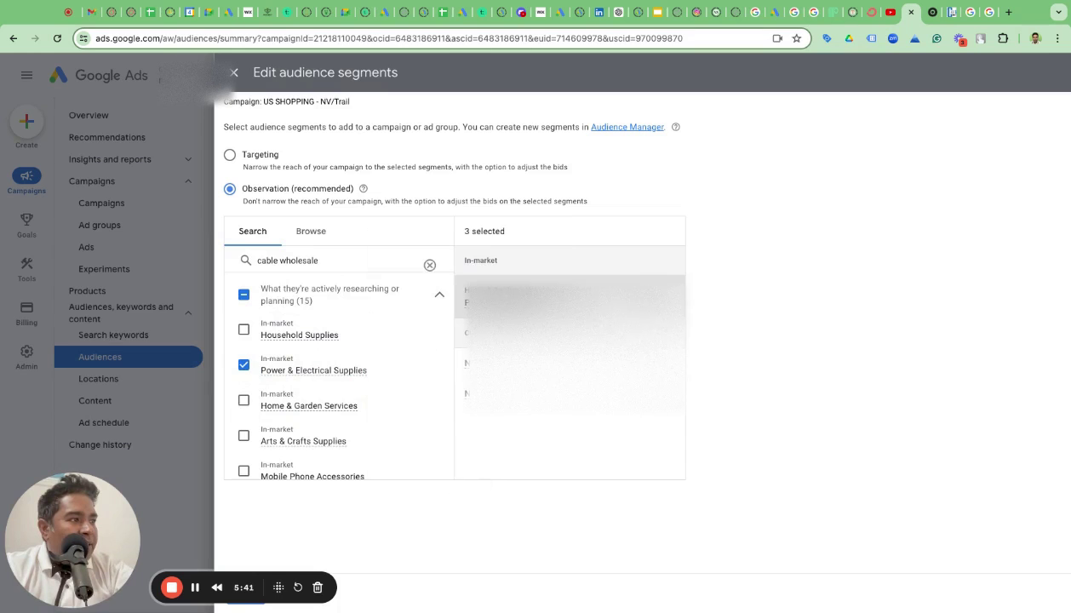
mouse_move(305, 378)
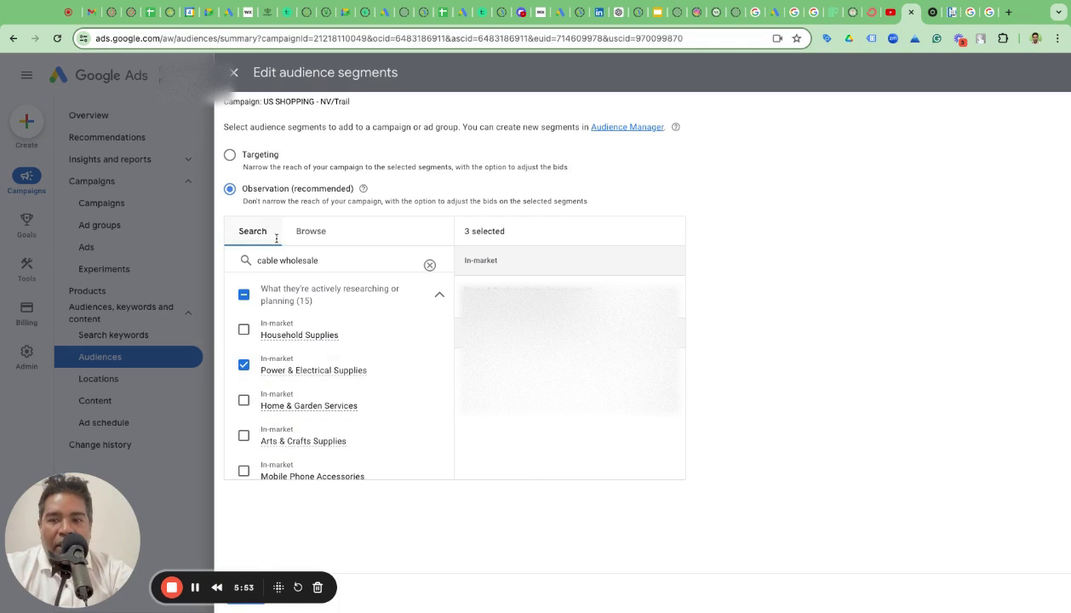
left_click(230, 157)
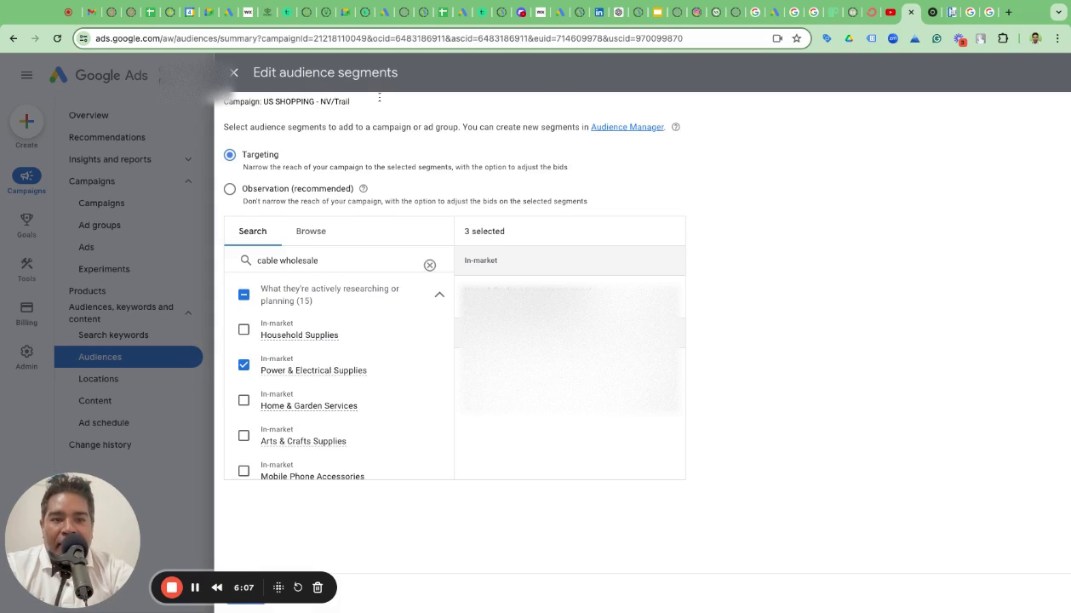
Close the audience segment editor, discarding the unsaved segment changes
left_click(234, 73)
left_click(643, 365)
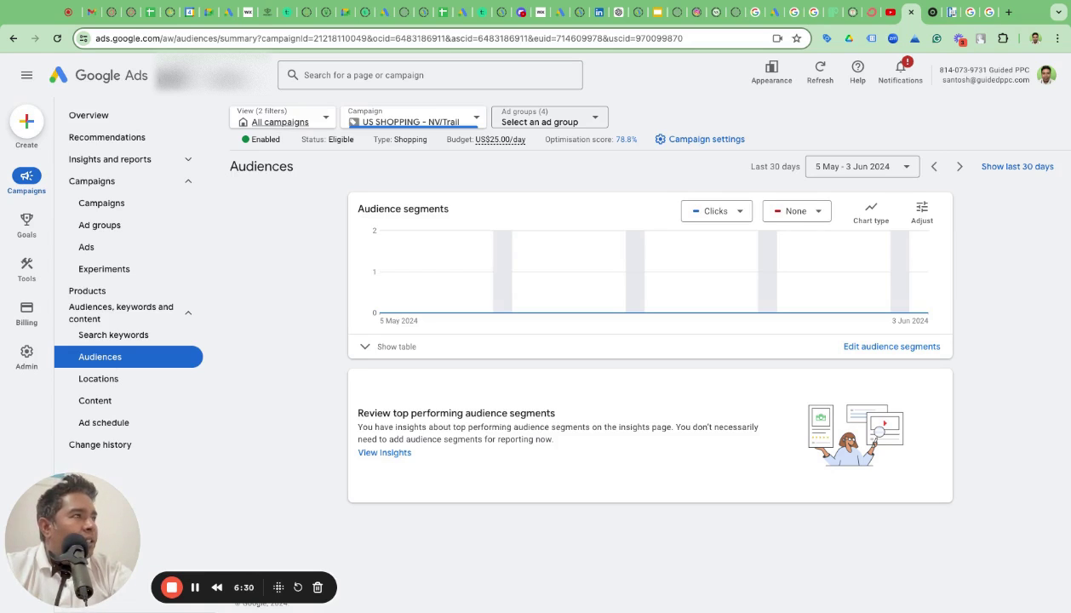
mouse_move(24, 277)
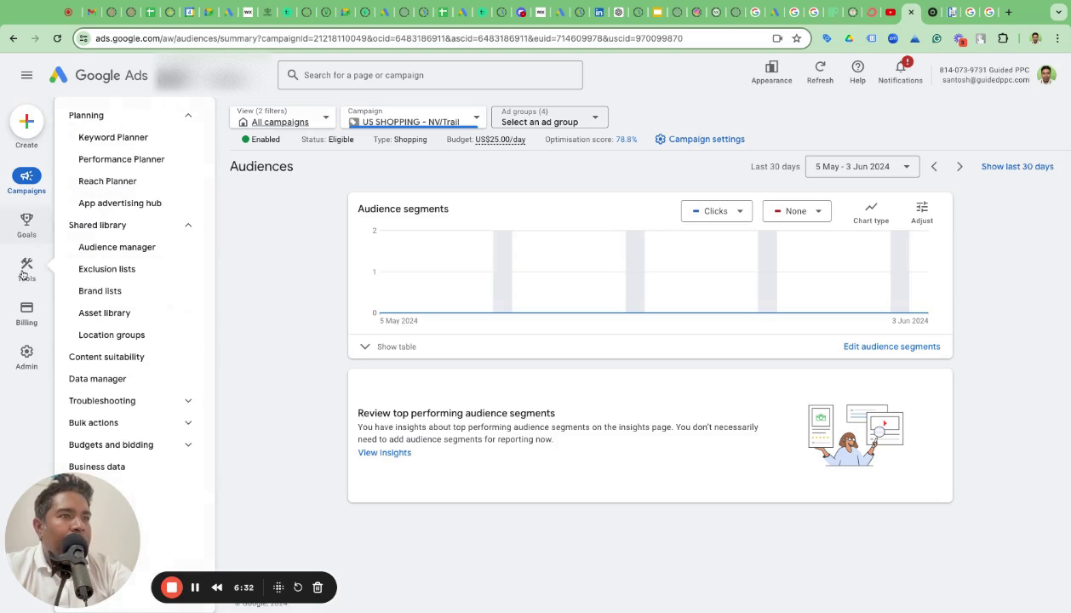
Open Keyword Planner, glancing at the CableWholesale page in between
left_click(138, 138)
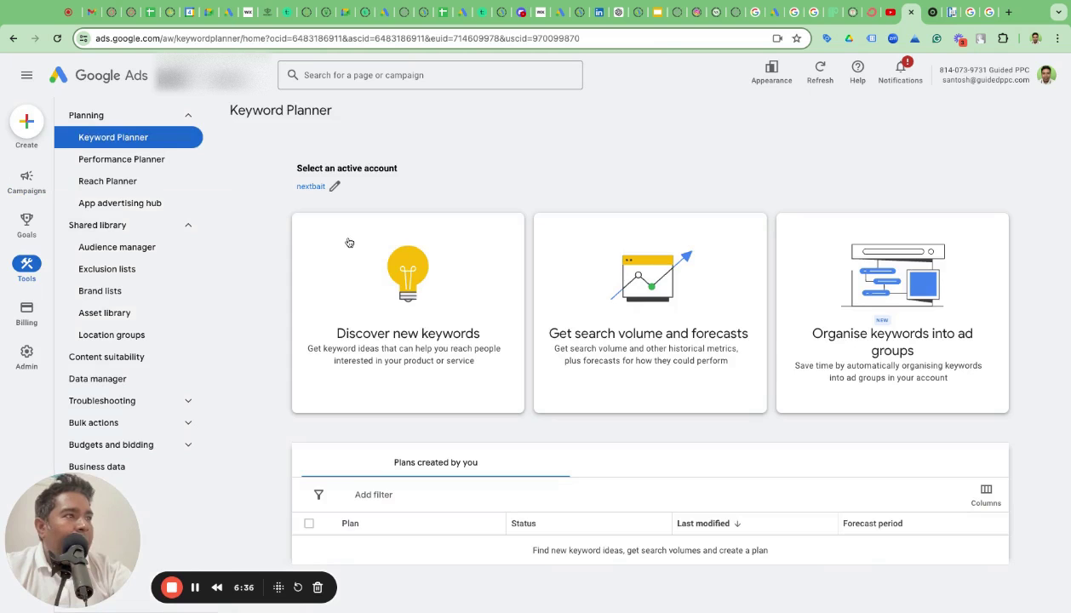
left_click(951, 12)
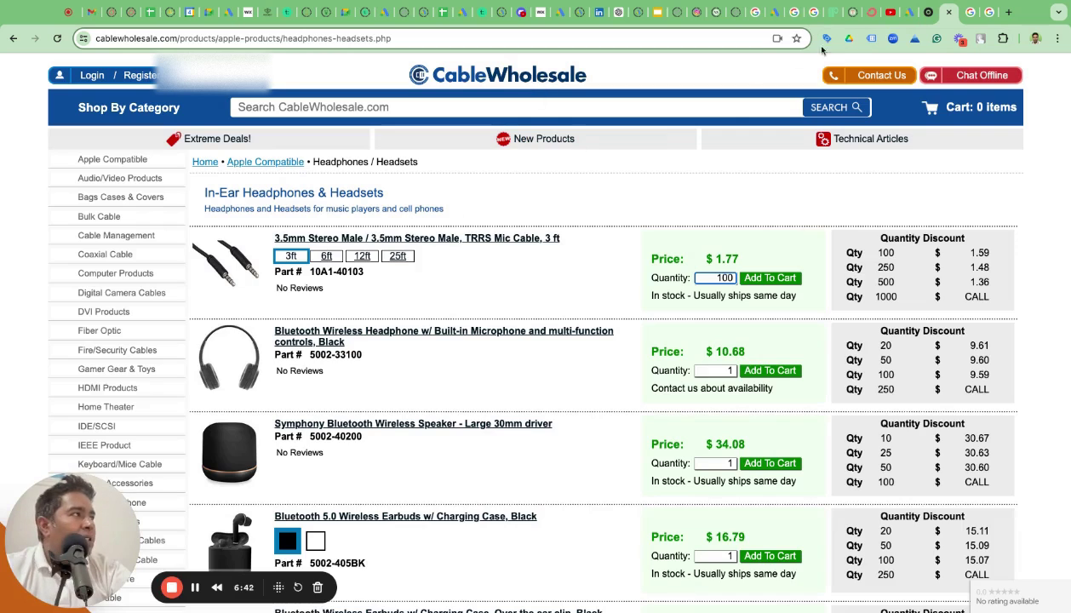
left_click(909, 15)
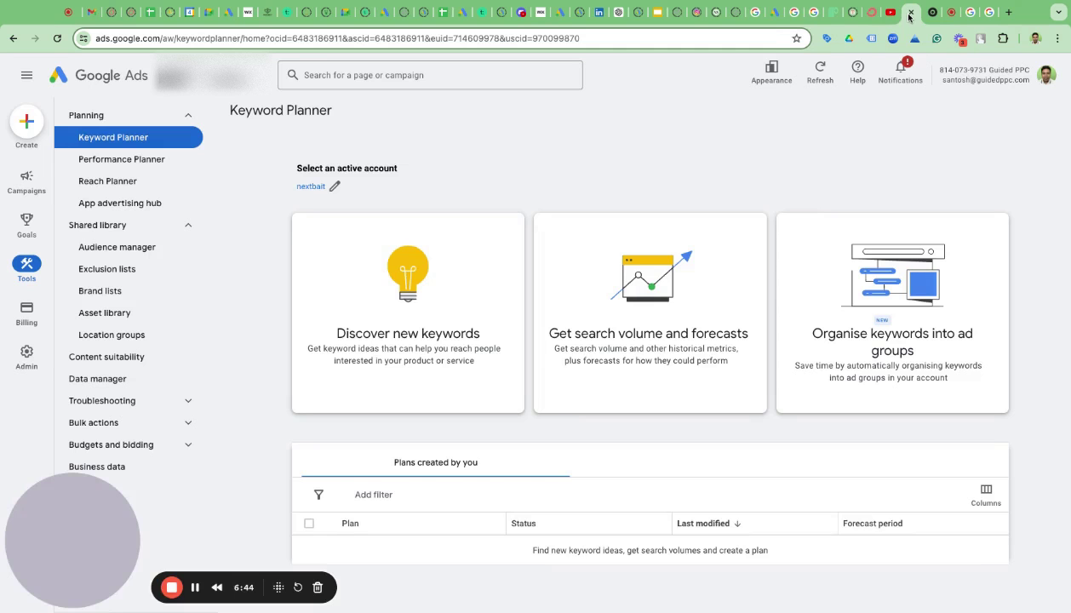
Get keyword ideas for 'cable wholesale', review them, then return to the CableWholesale headphones page
left_click(396, 272)
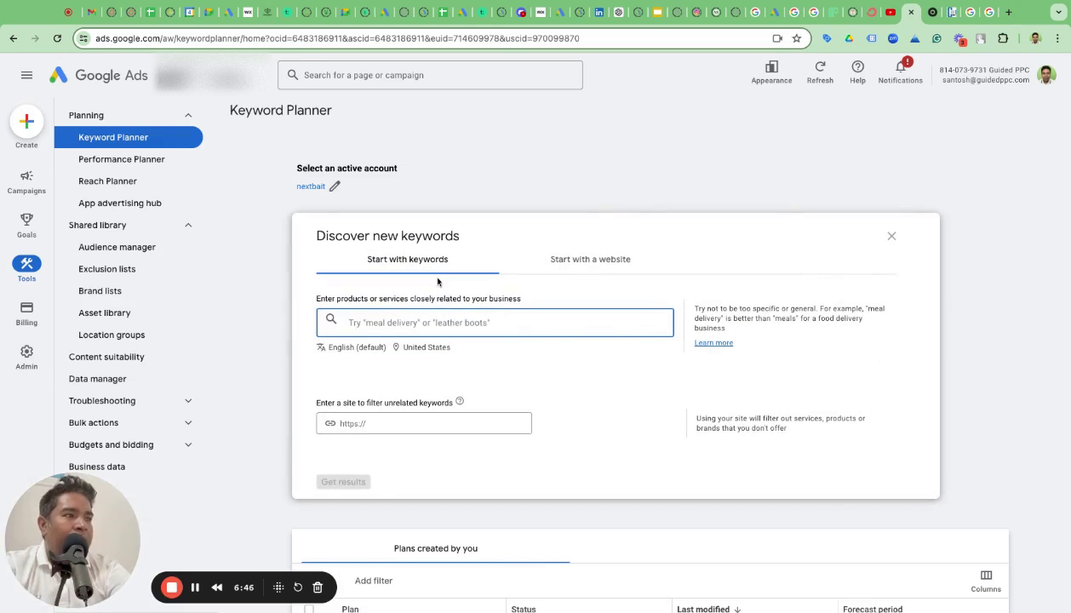
type("cable wholes")
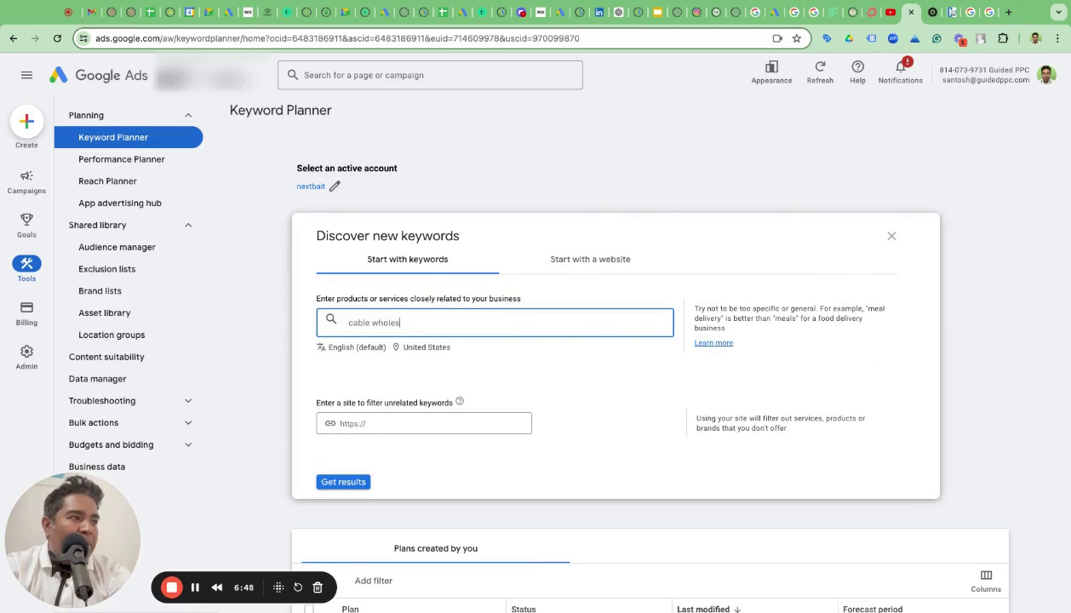
type("ale")
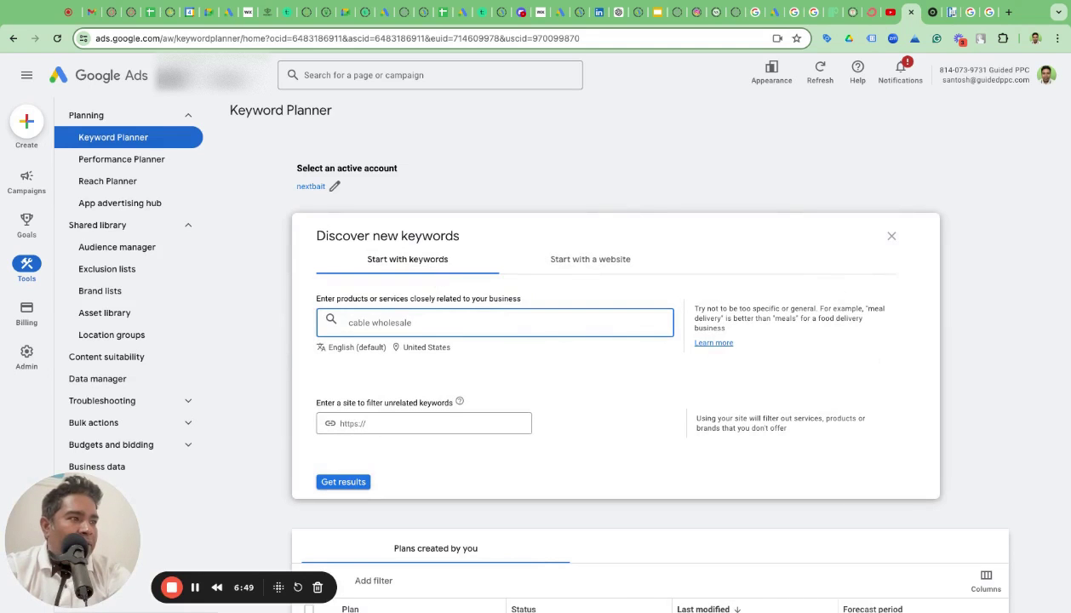
left_click(345, 481)
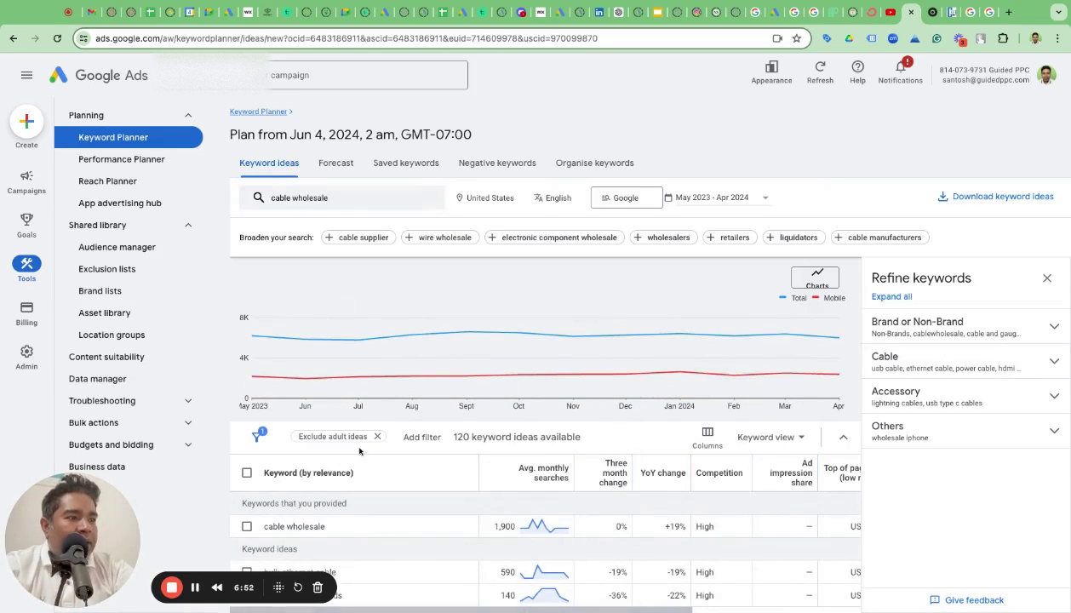
scroll(434, 460, "down", 2)
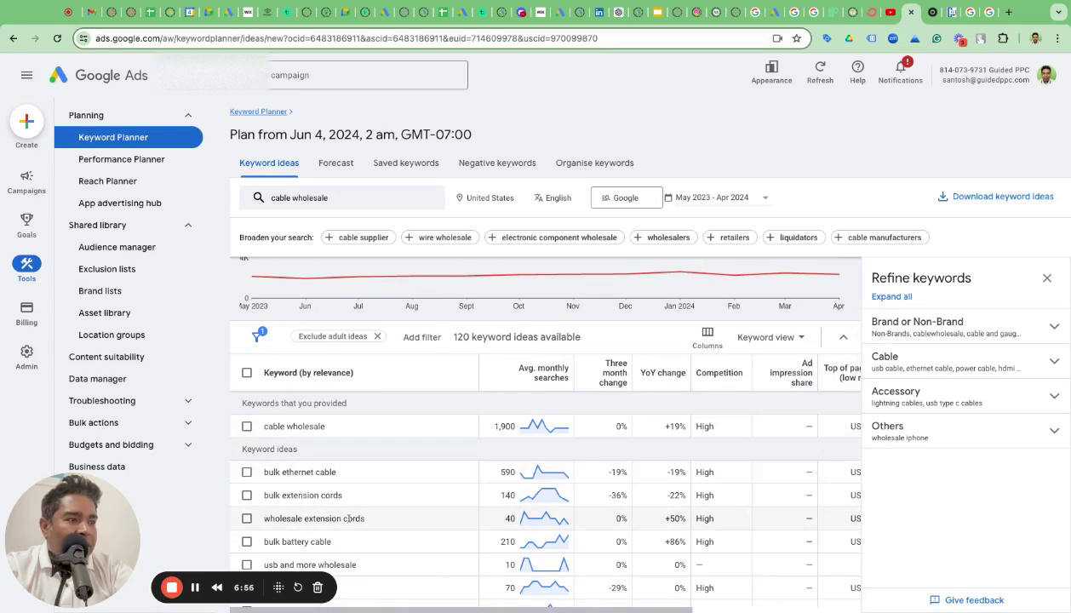
scroll(294, 502, "down", 1)
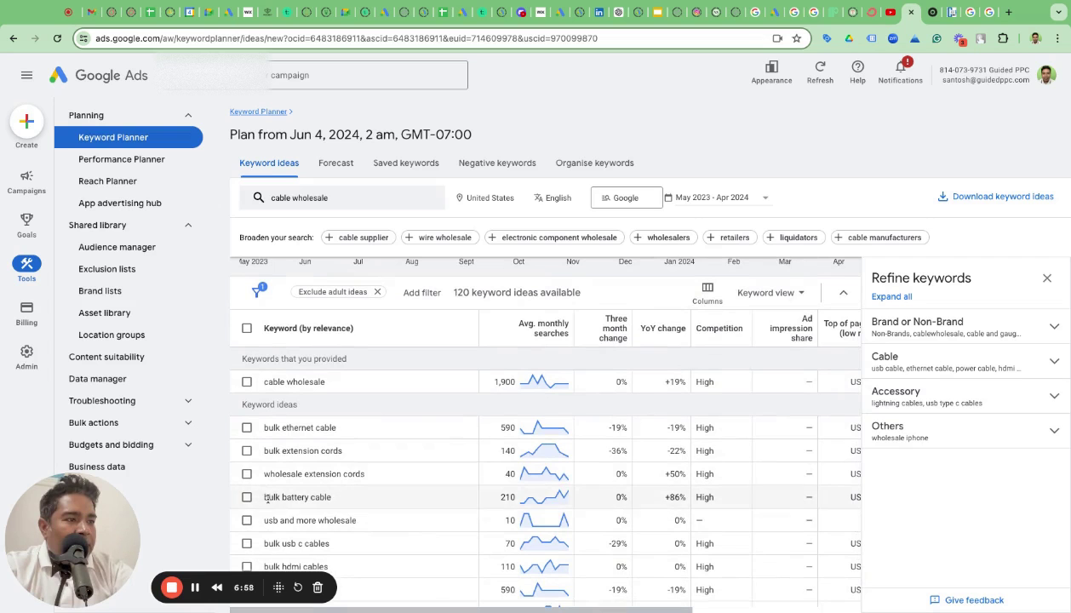
scroll(333, 545, "down", 1)
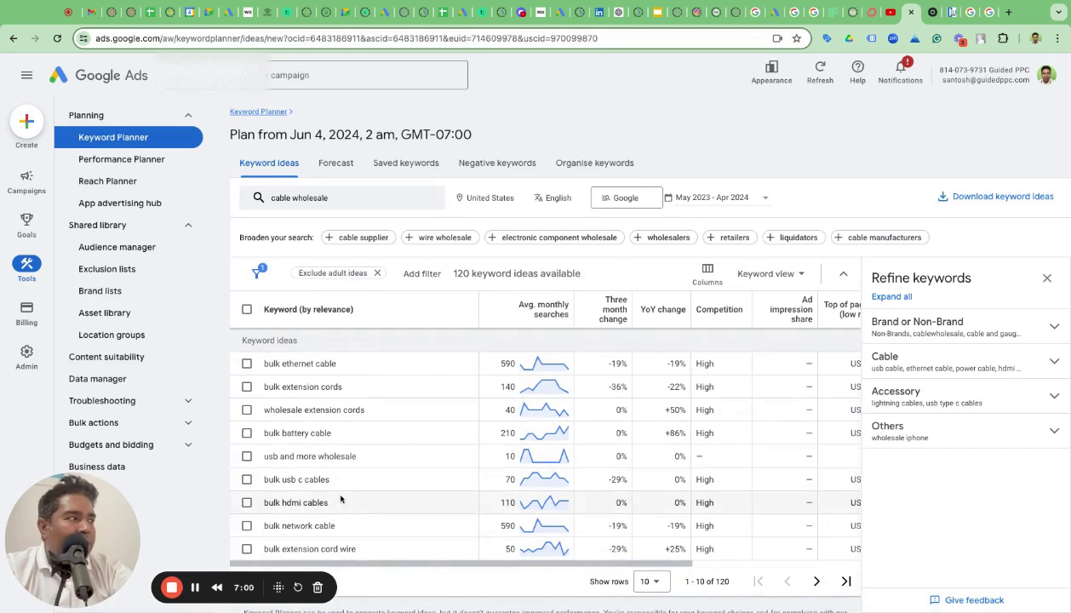
left_click(953, 13)
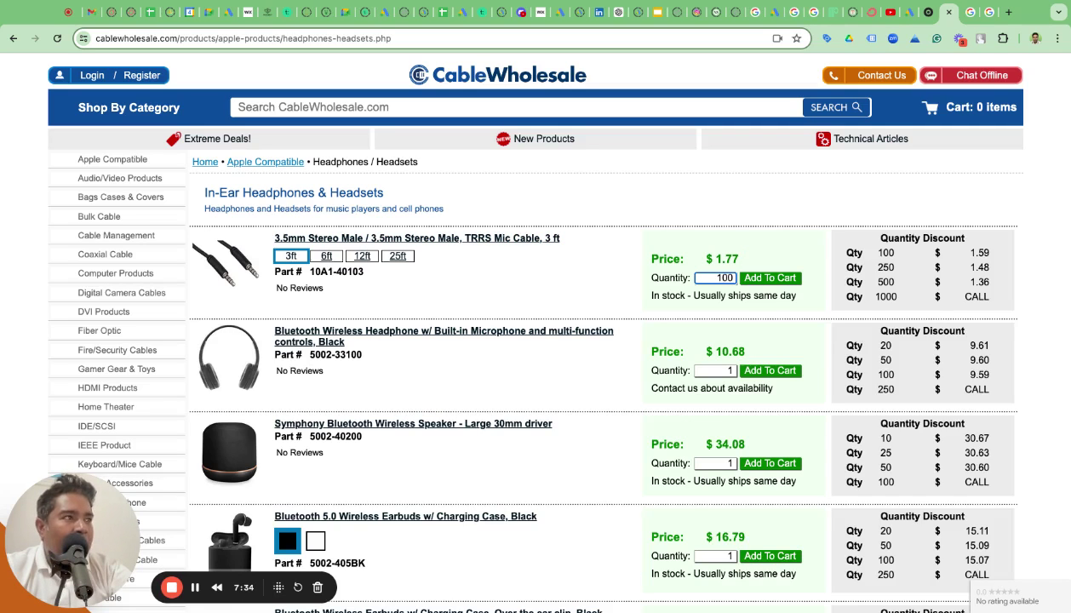
Highlight the 3ft TRRS cable's discount tiers: $1.59 at 100, $1.48 at 250, $1.36 at 500
left_click_drag(858, 255, 884, 282)
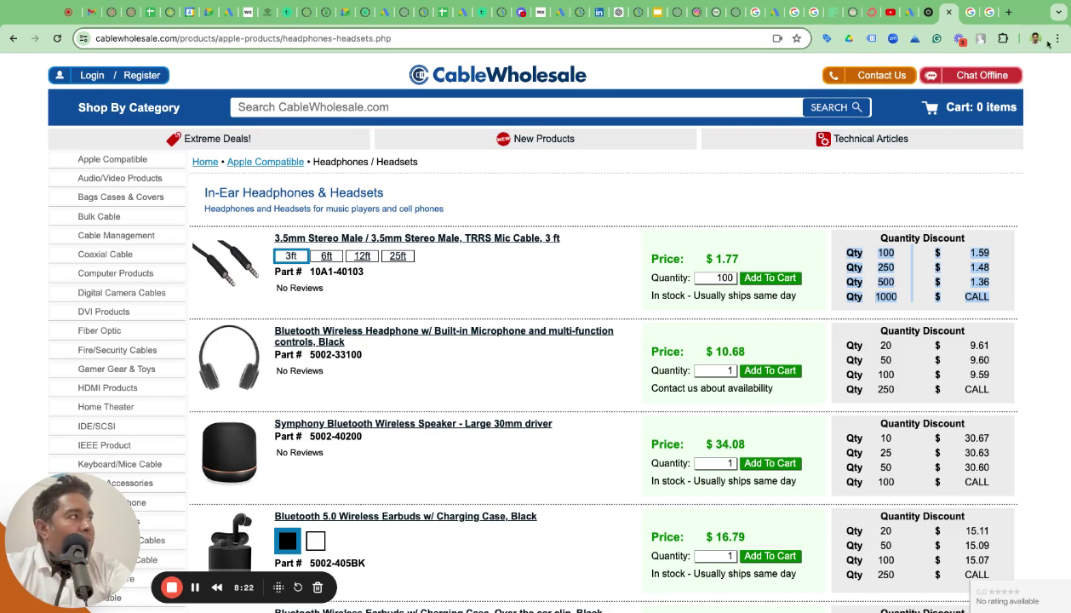
left_click(899, 14)
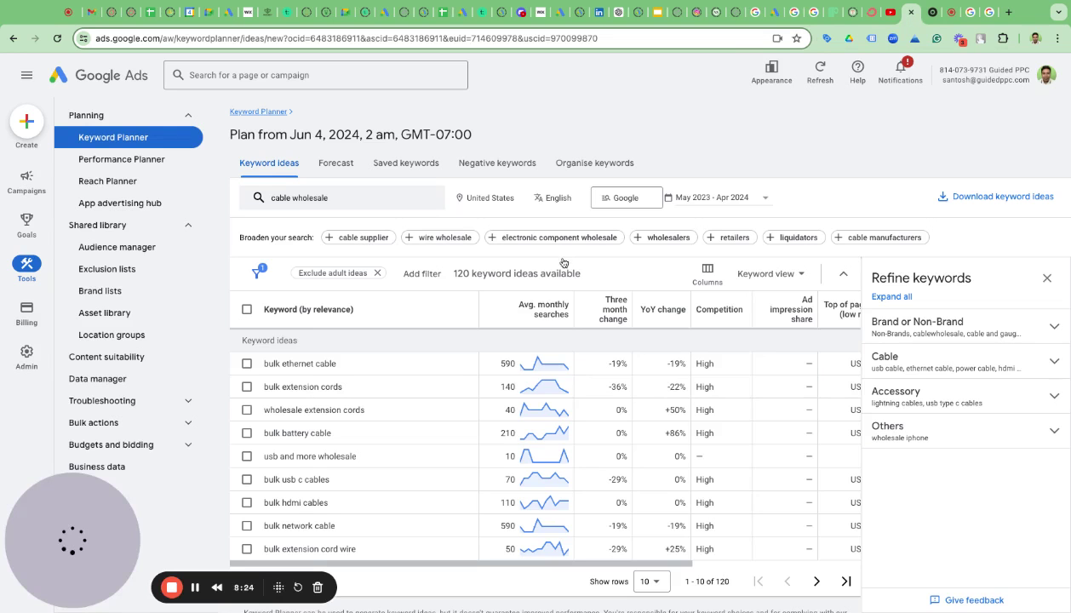
scroll(324, 400, "up", 2)
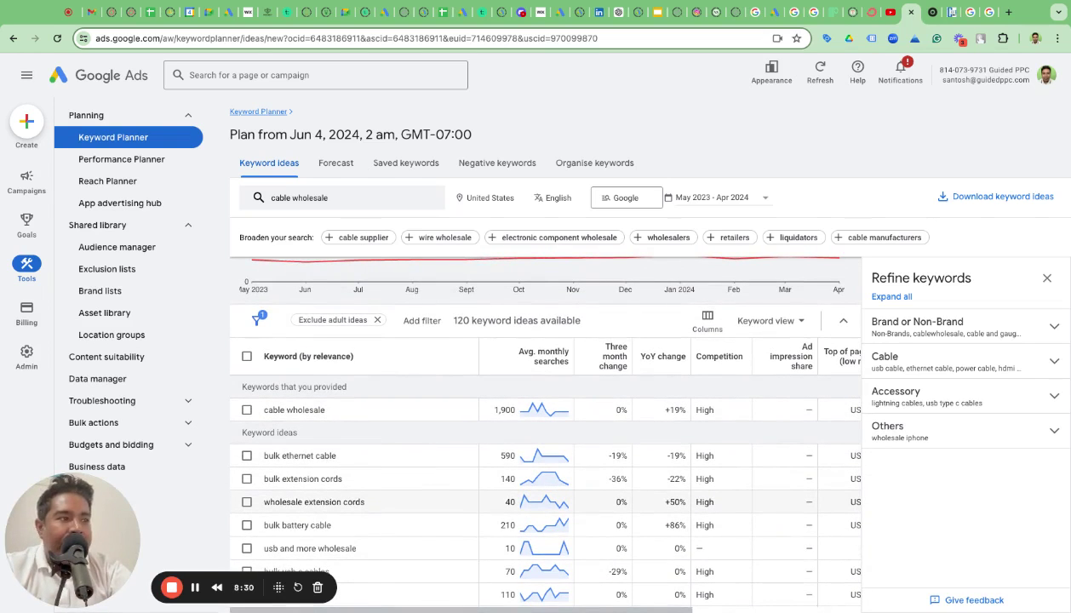
scroll(545, 426, "down", 1)
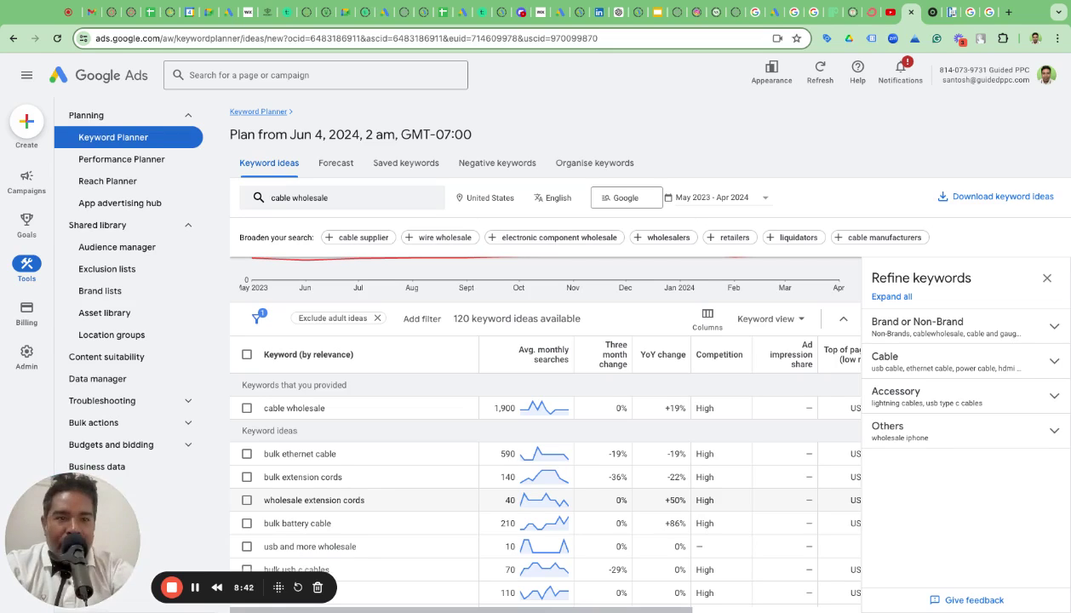
Load guidedppc.com in a new tab and go to its Free Google Ads Audit request form
left_click(1010, 13)
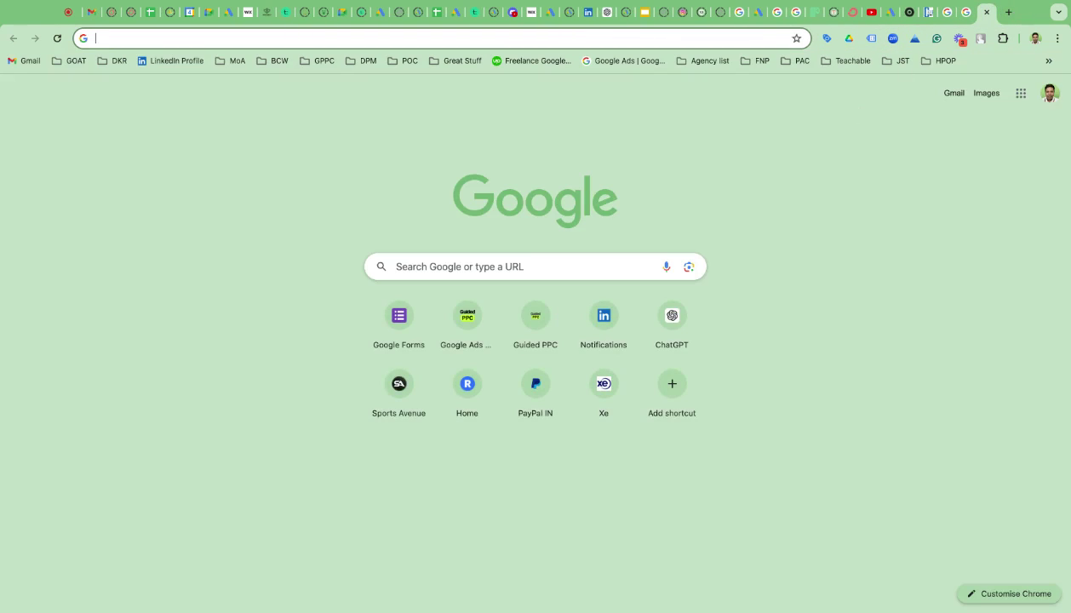
type("guid")
key("Return")
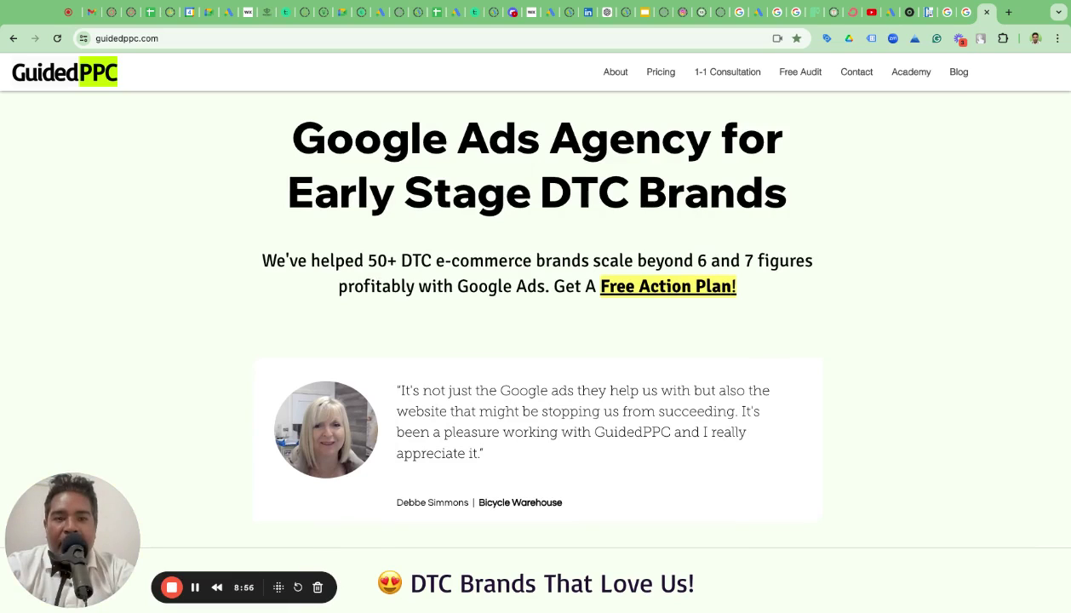
left_click(800, 75)
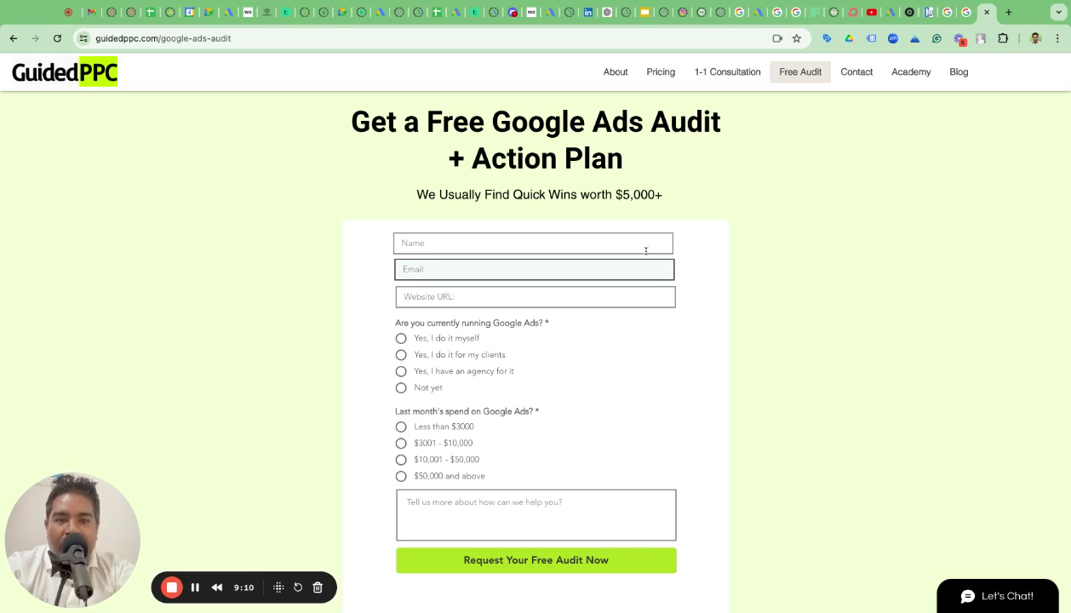
Check the 1-on-1 Consultation page, then open the Academy and scroll to its courses
left_click(722, 79)
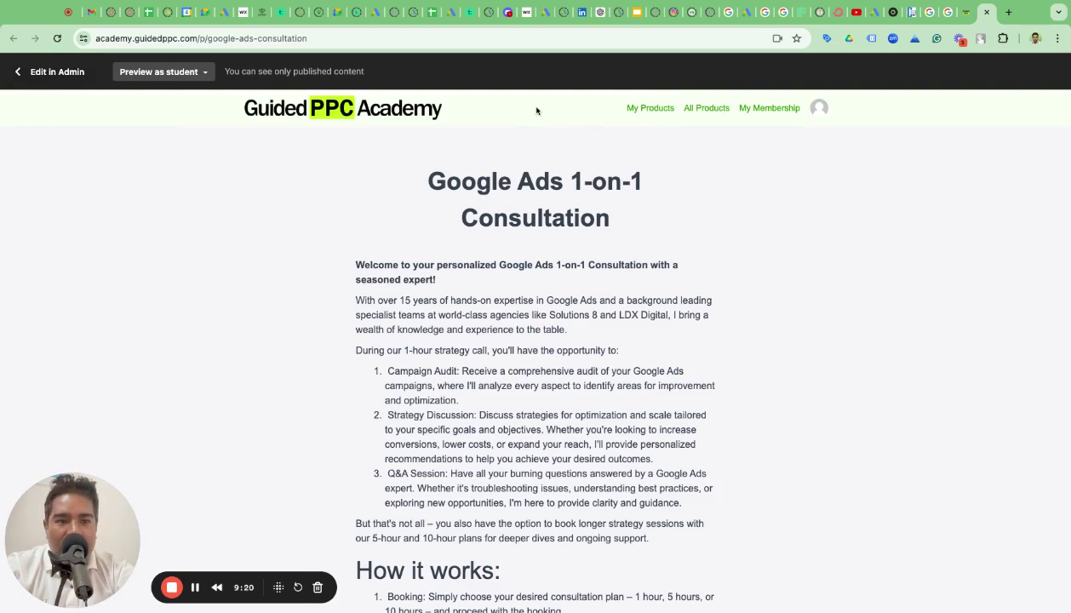
left_click(967, 12)
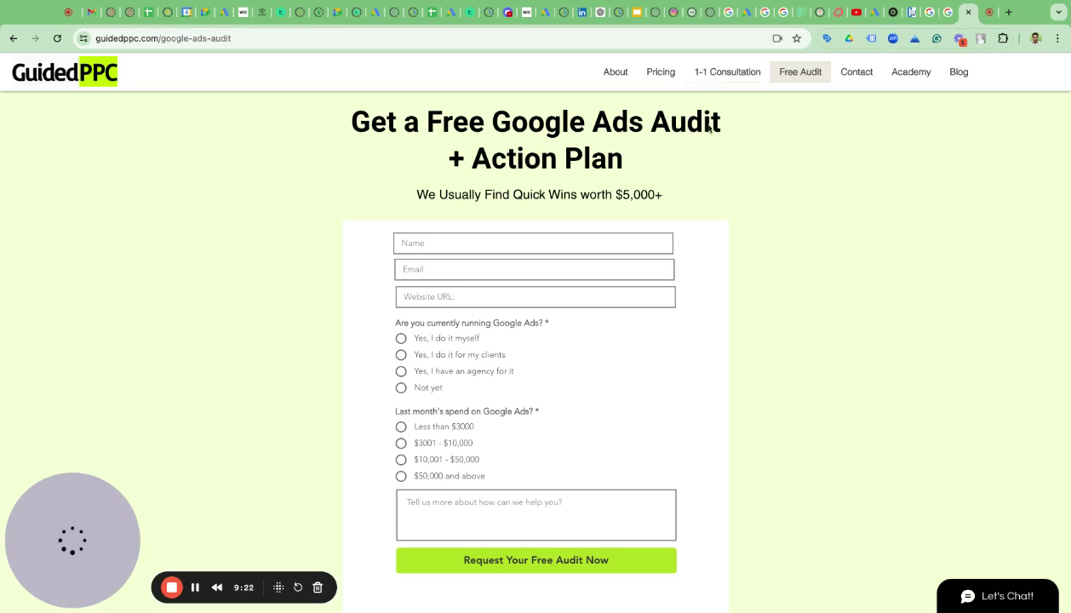
left_click(898, 72)
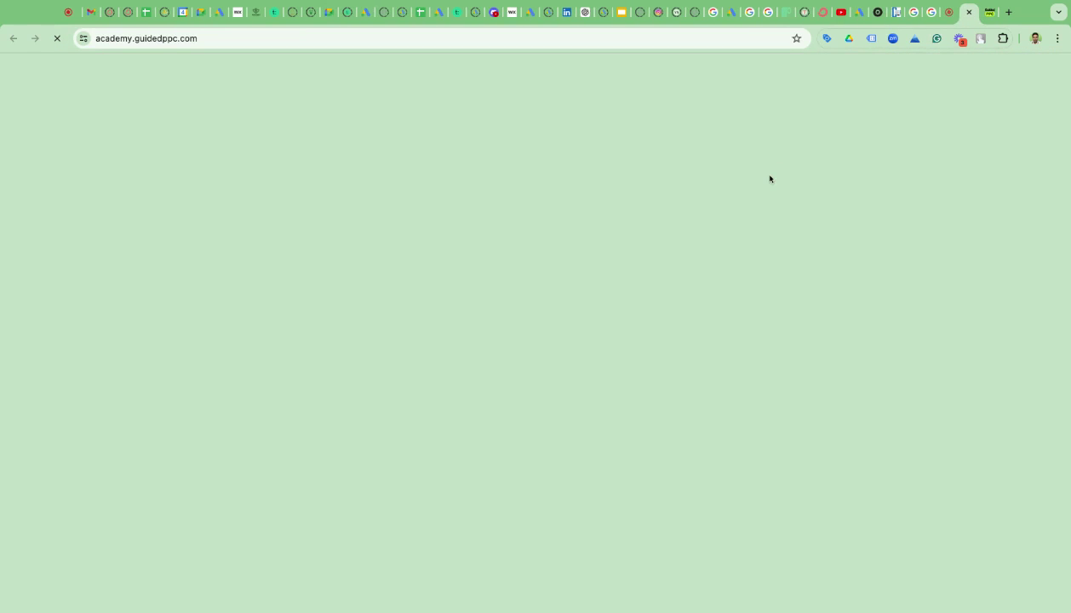
scroll(650, 323, "down", 3)
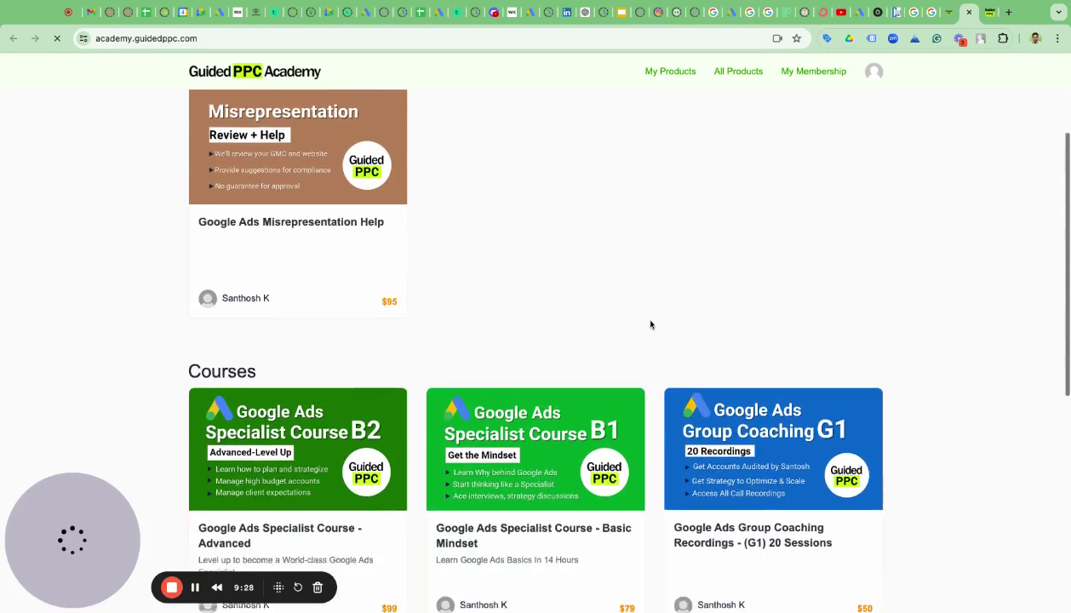
scroll(651, 324, "down", 1)
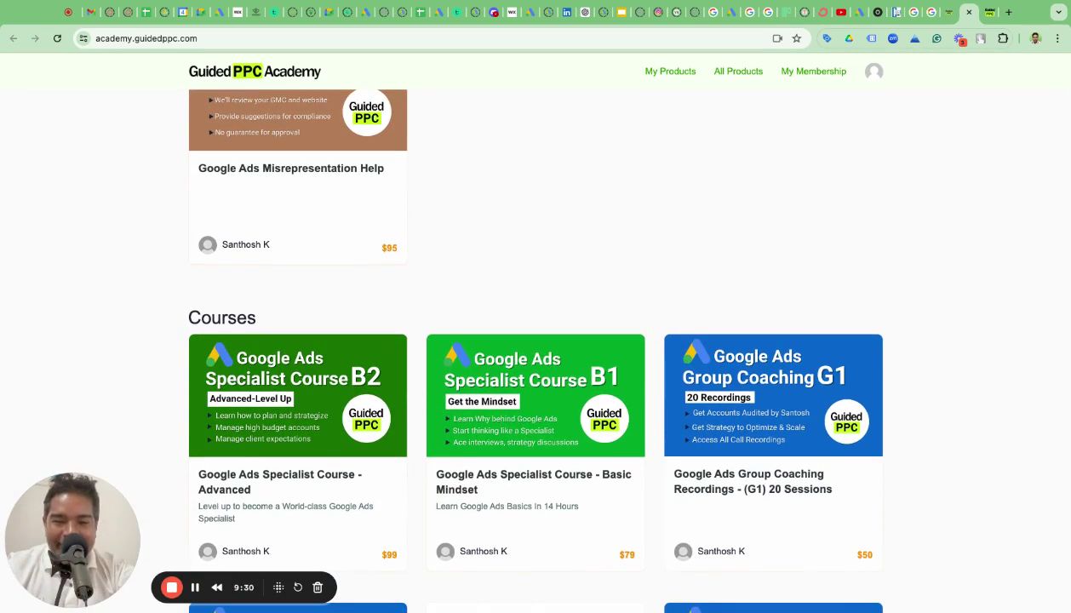